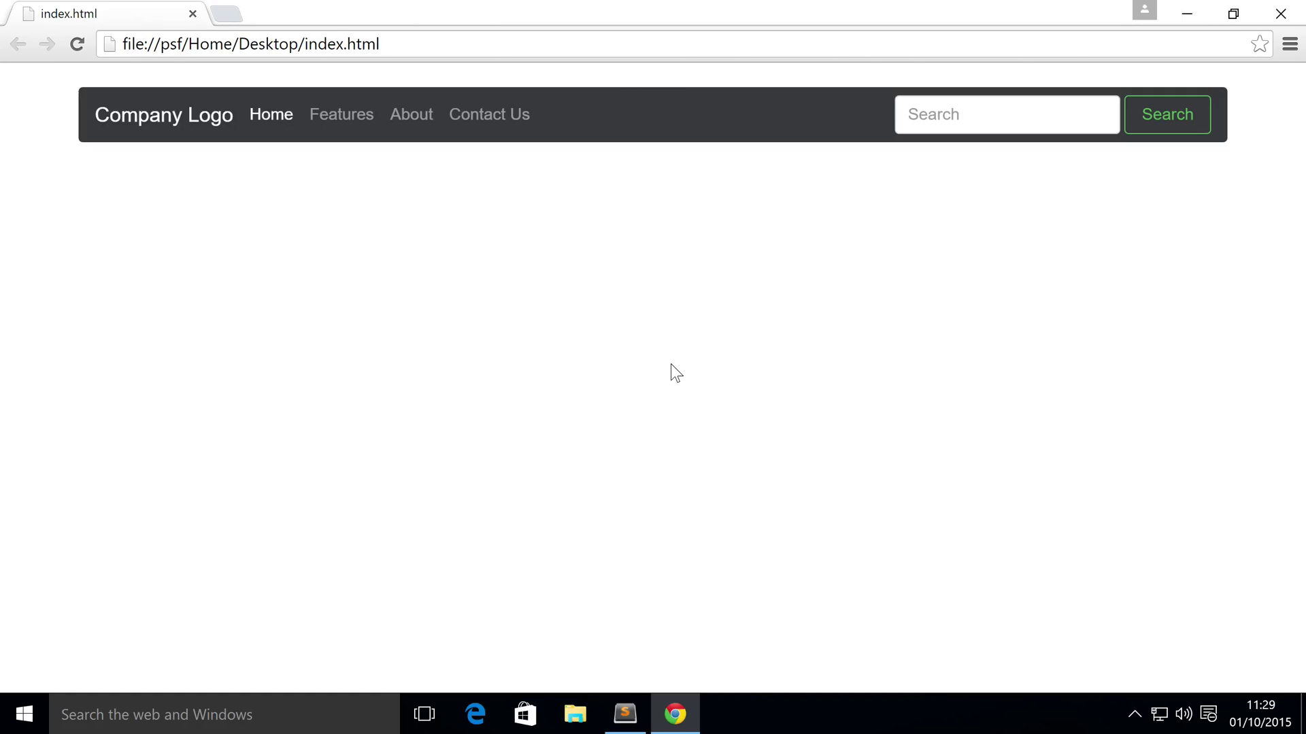
- Narrow the Chrome window to preview the mobile navbar, then widen and maximize it again
click(559, 21)
double_click(559, 21)
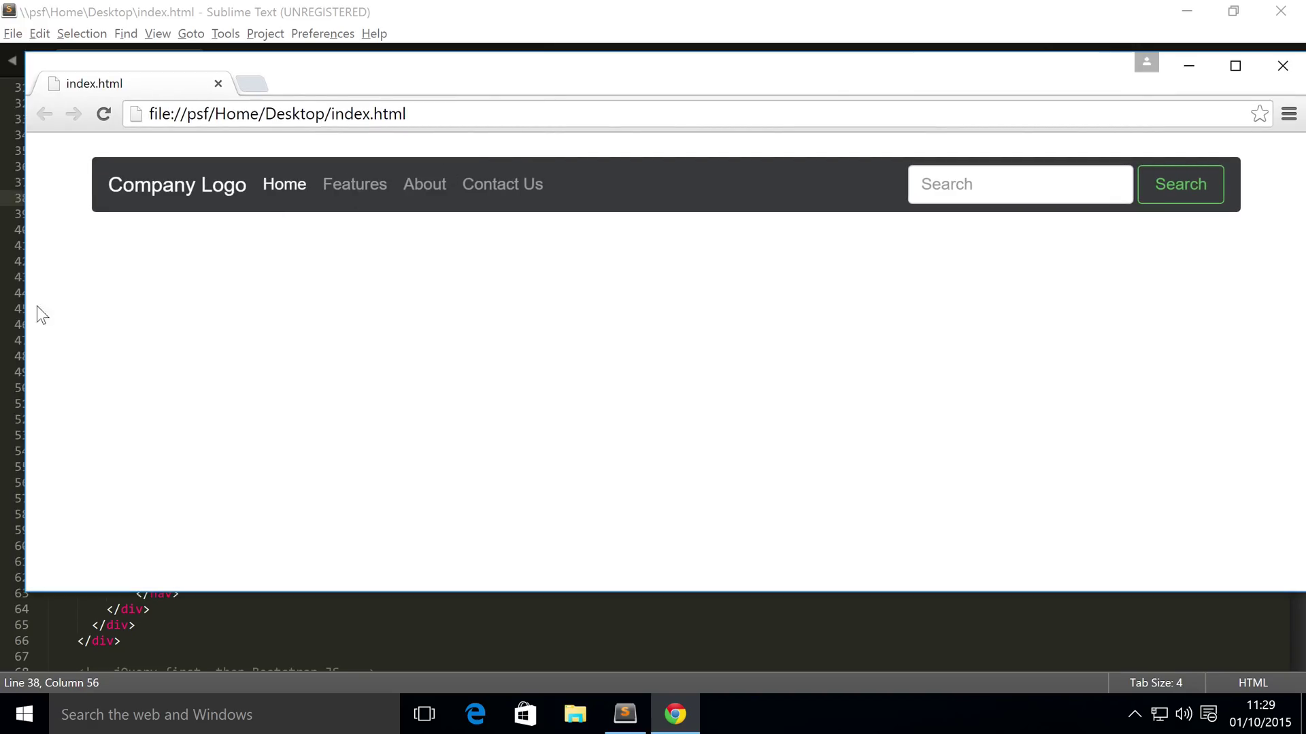
mouse_move(24, 316)
mouse_down()
mouse_move(337, 306)
mouse_move(1025, 186)
mouse_up()
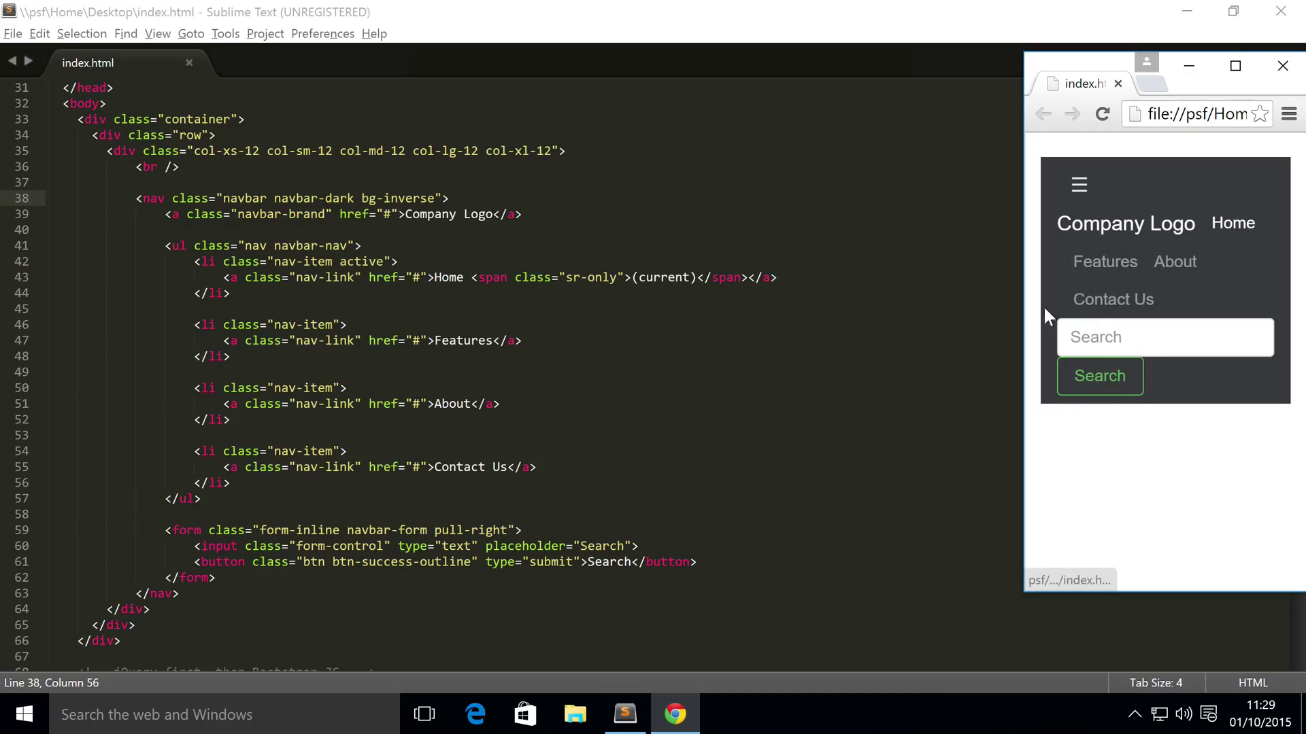
drag(1024, 306, 175, 320)
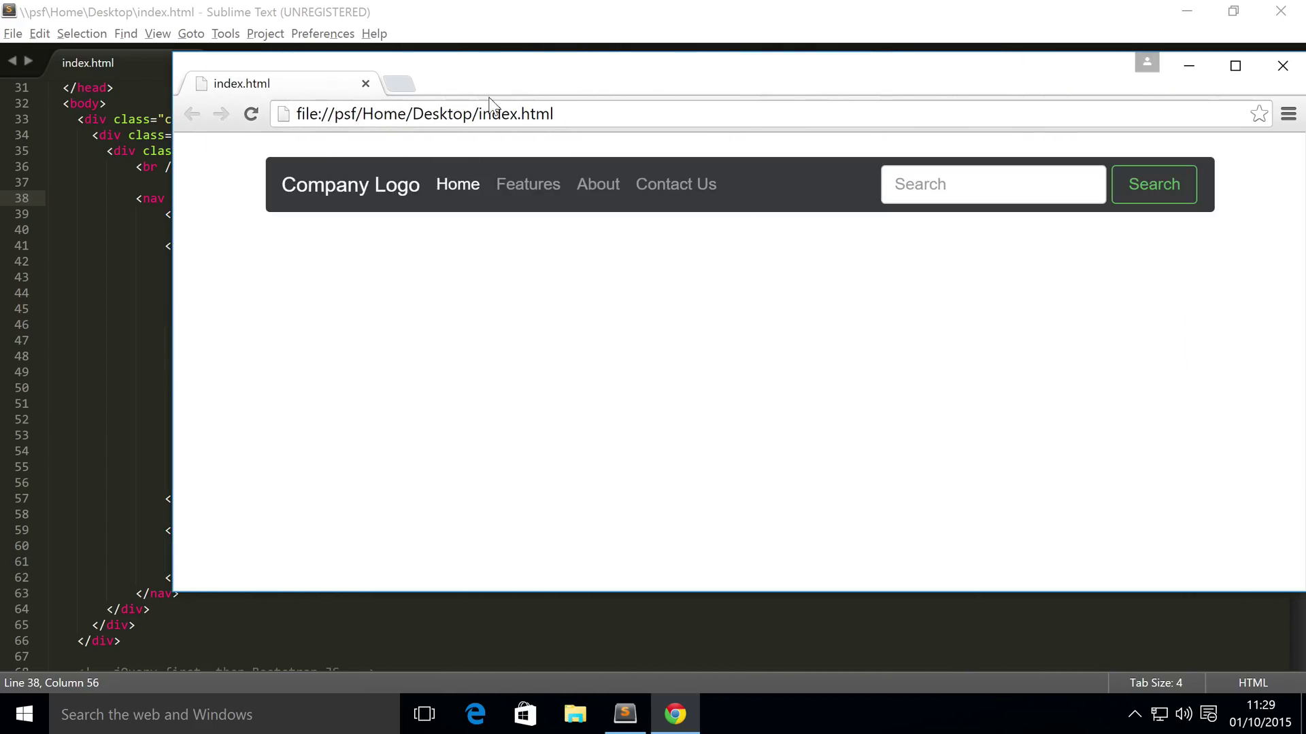
double_click(502, 79)
- Back in index.html, start a new wrapper div line right after the nav opening tag
click(625, 714)
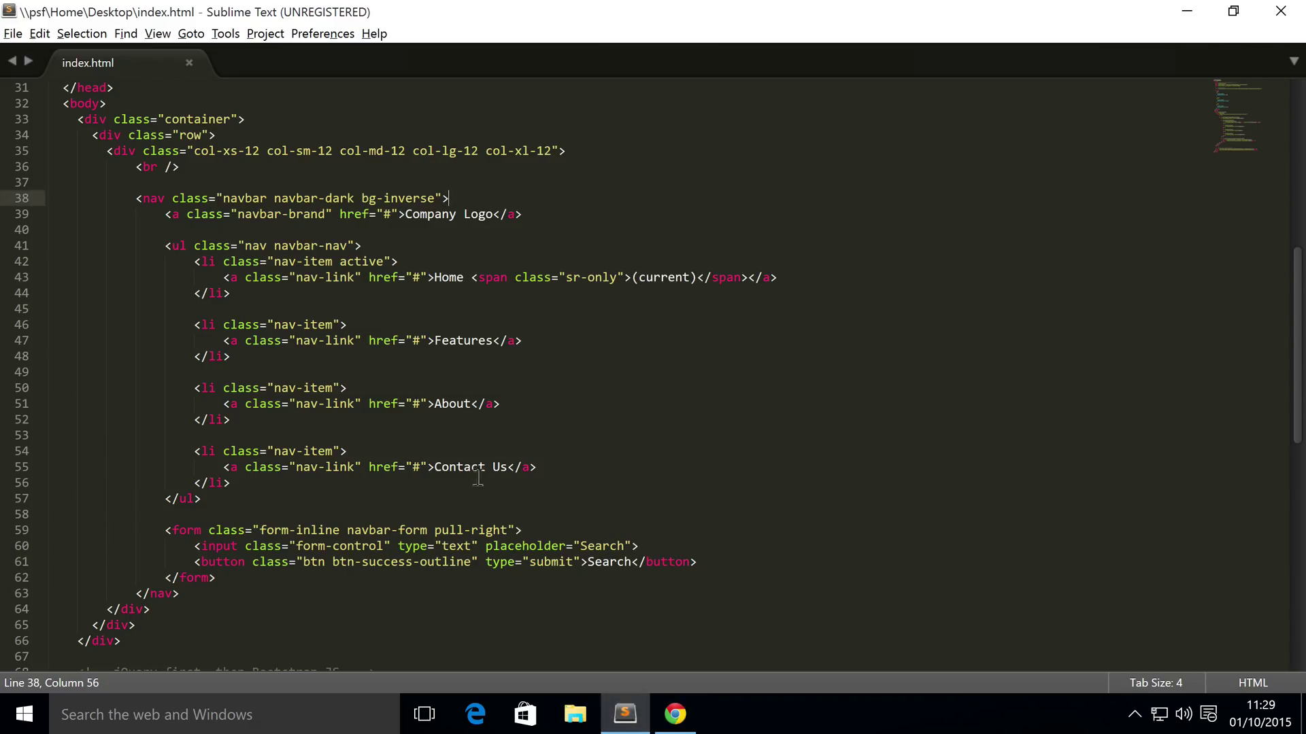
drag(638, 546, 423, 362)
click(422, 327)
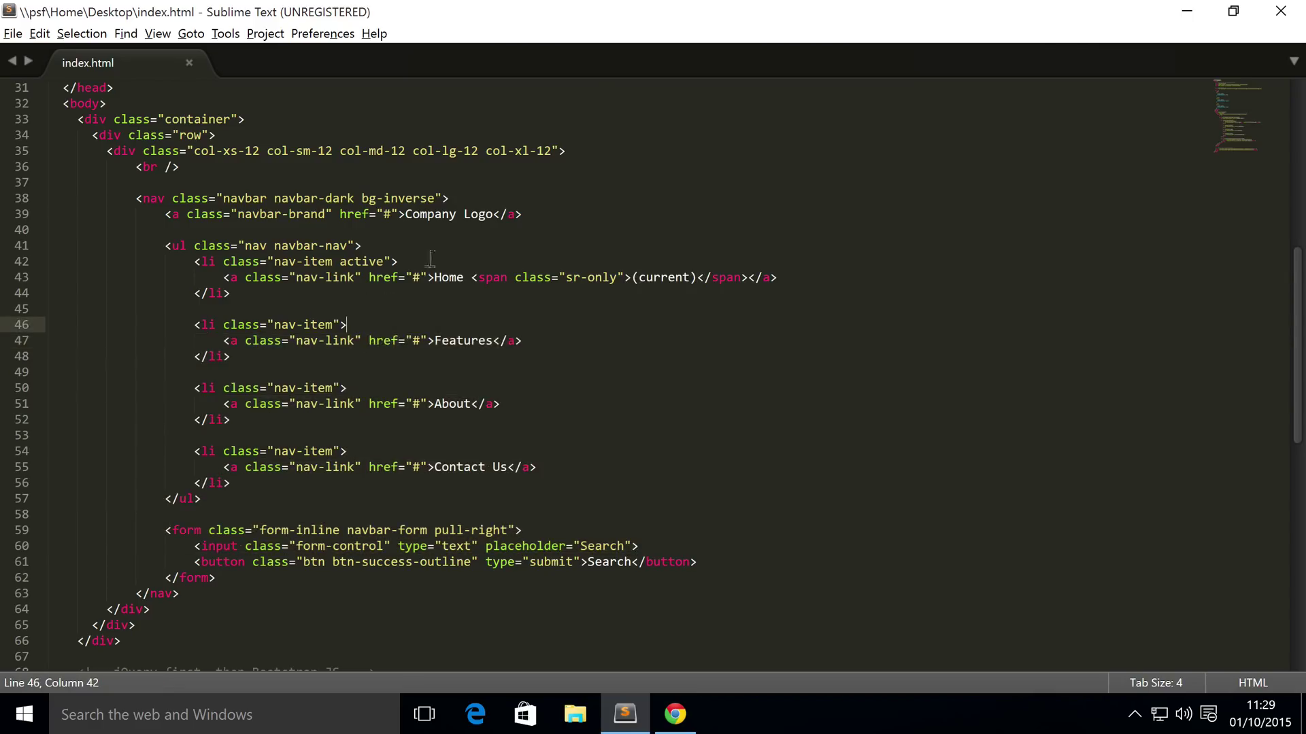
click(481, 198)
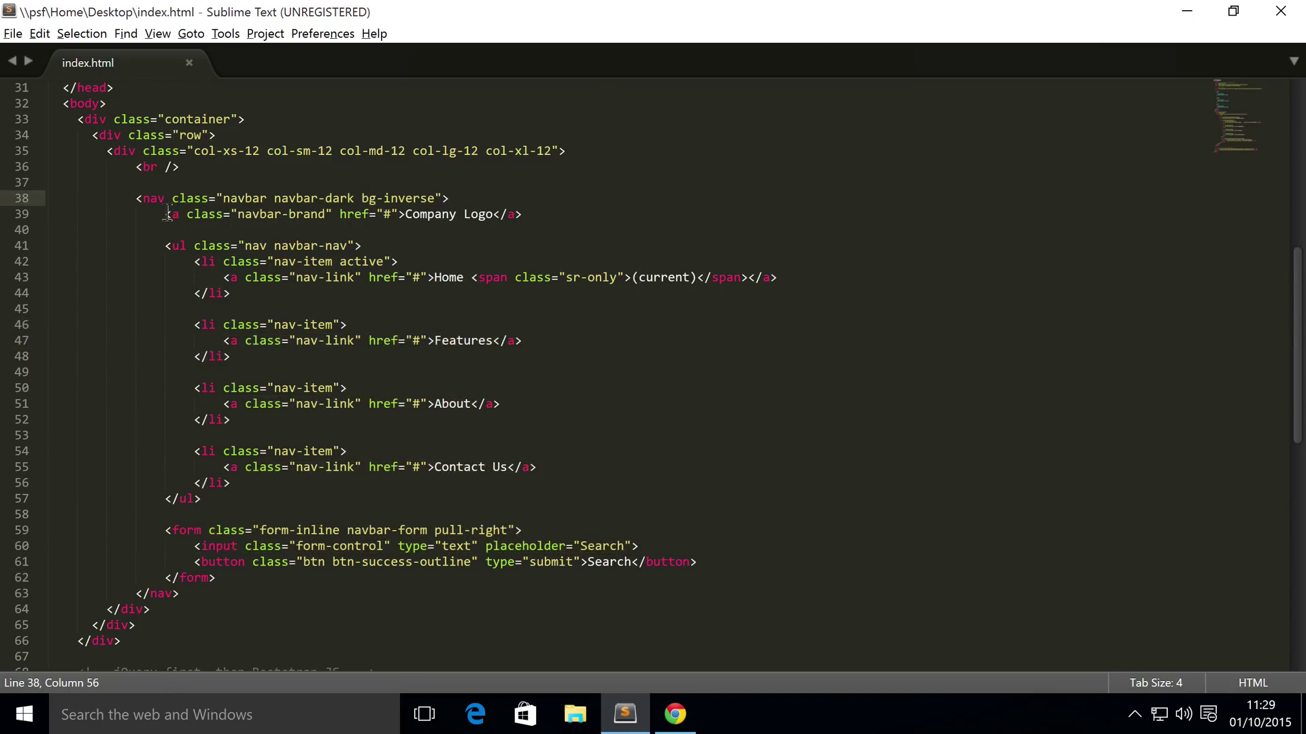
drag(166, 213, 215, 578)
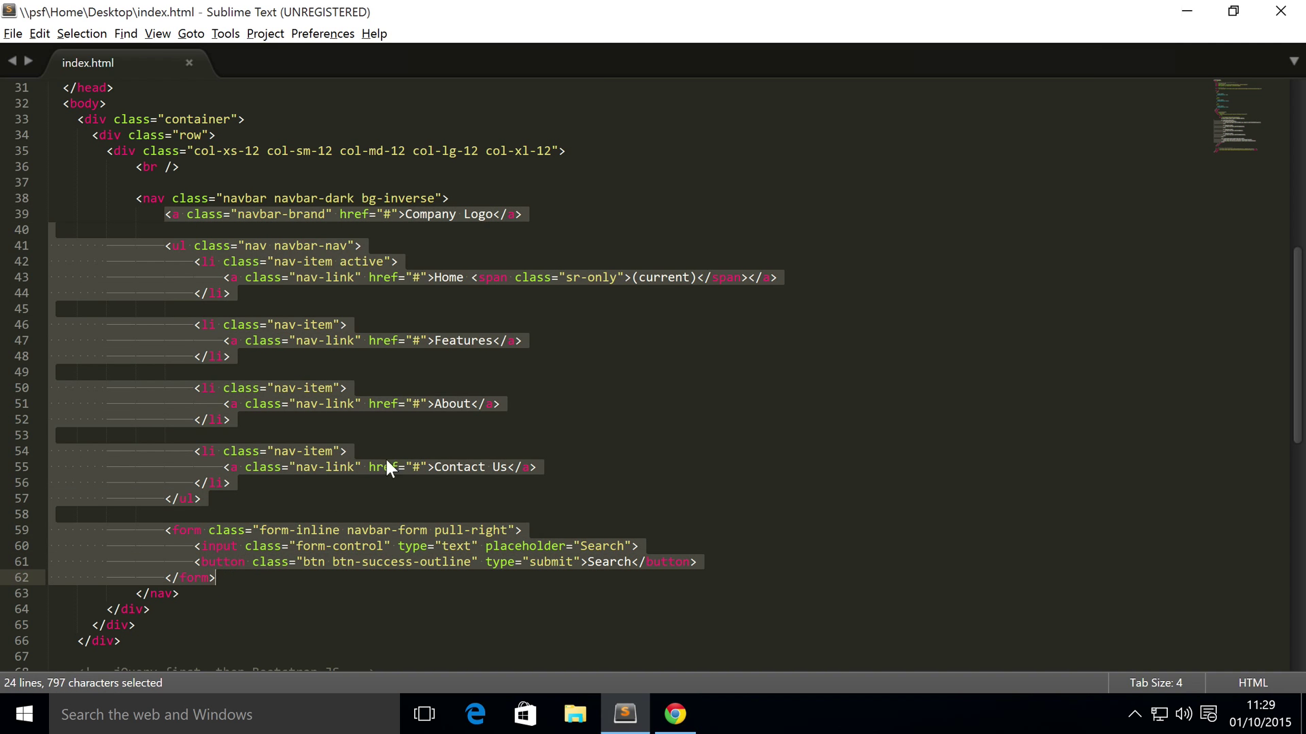
click(495, 199)
key(Return)
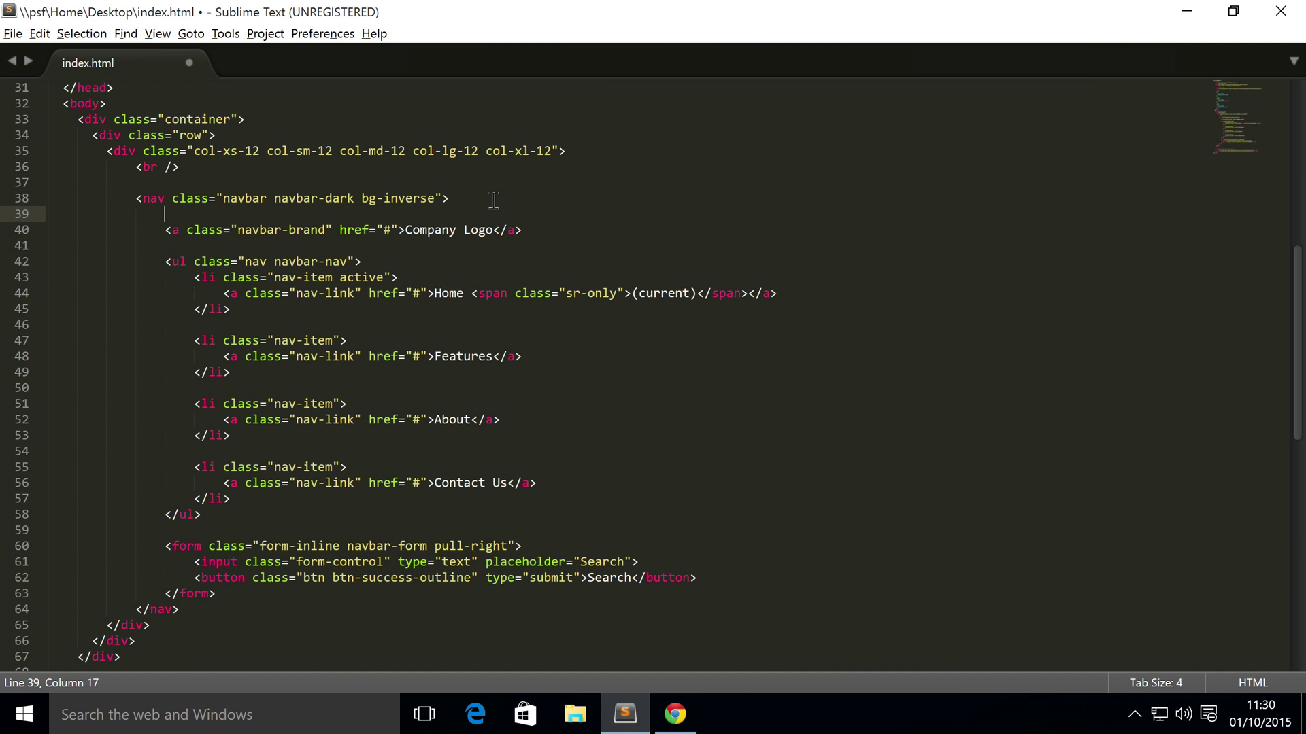
text(<div>)
- Close the wrapper div after the search form and indent its contents one level
click(233, 593)
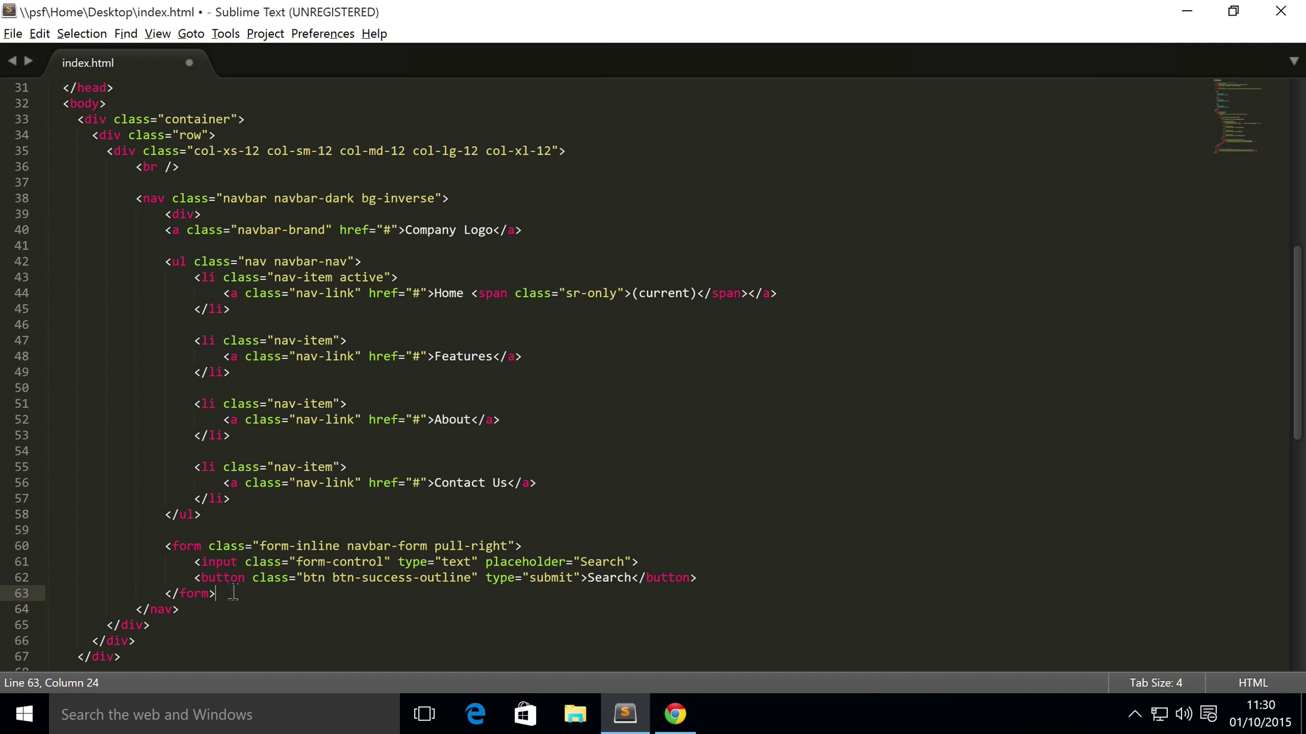
key(Return)
text(</div>)
drag(209, 608, 161, 234)
key(Tab)
- Add class="collapse navbar-toggleable-xs" to the wrapper div, comparing xs with the column breakpoints on line 35
click(193, 218)
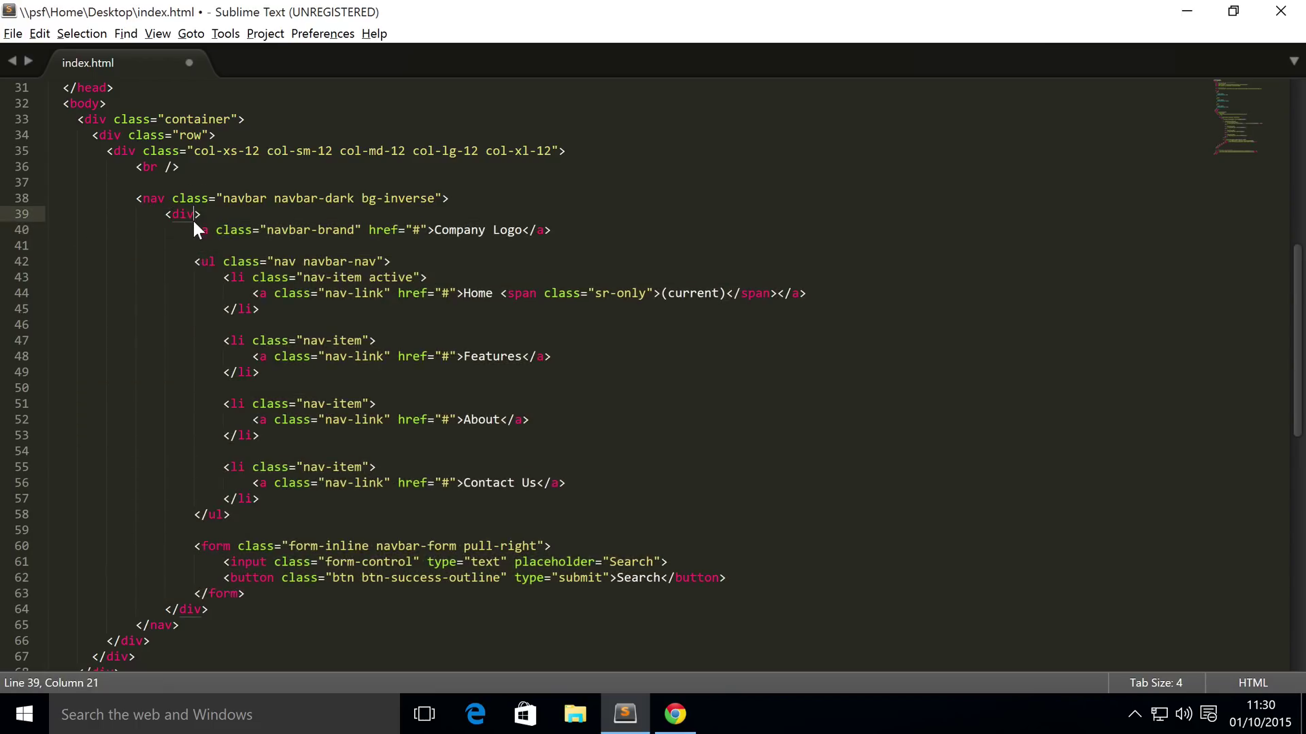
text(class)
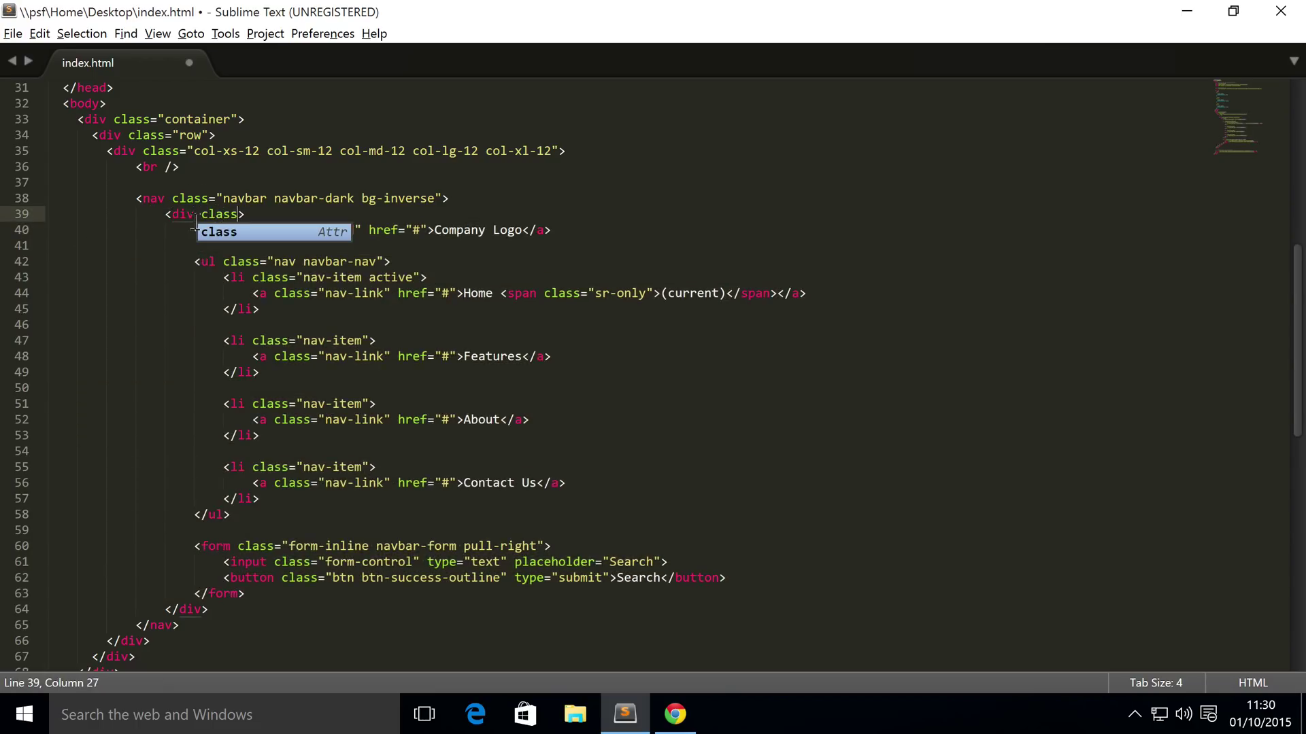
text(=)
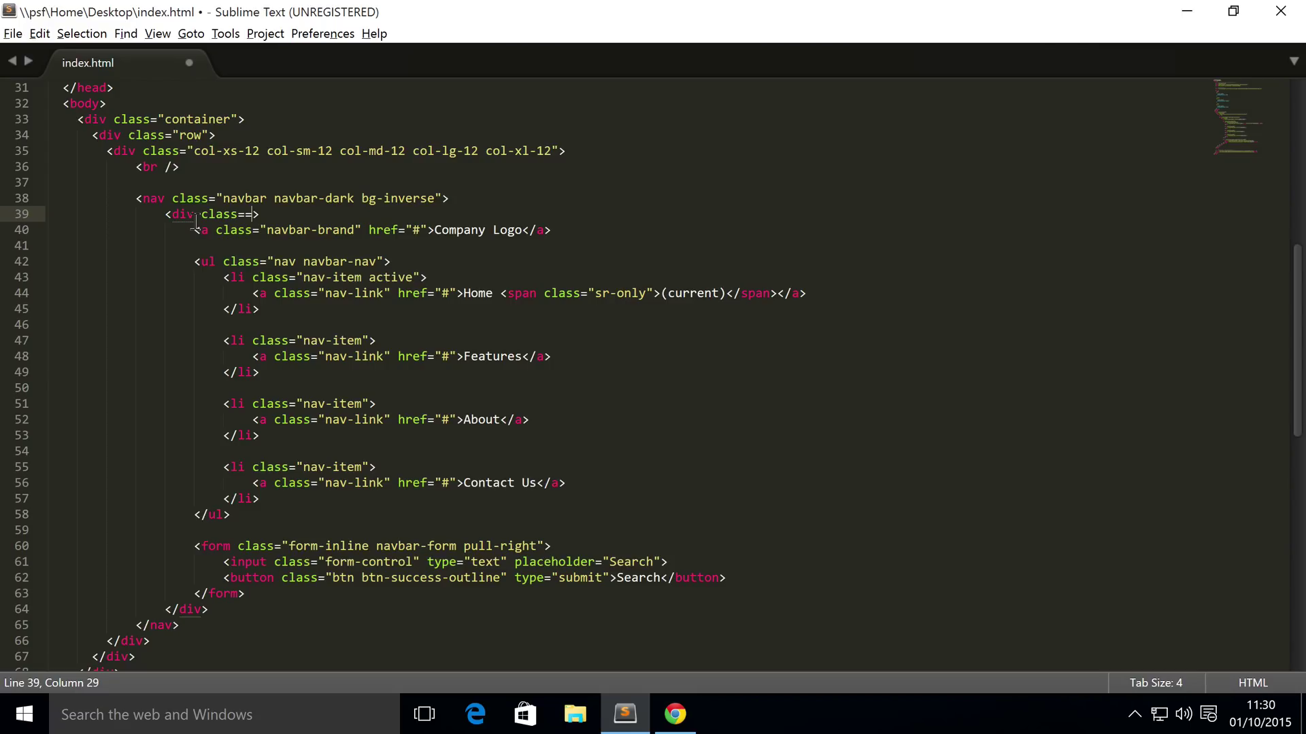
text("collapse)
text( navbar)
text(-toggle)
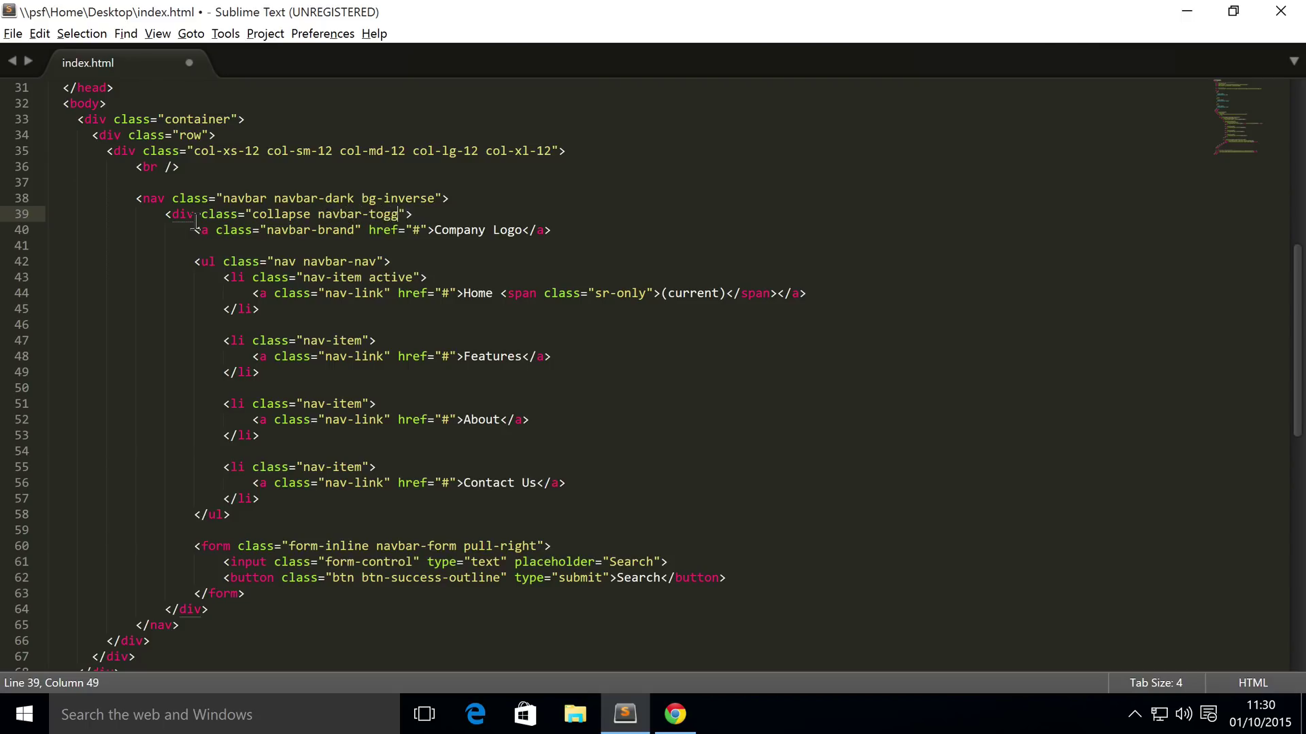
text(able)
text(-xs)
double_click(455, 215)
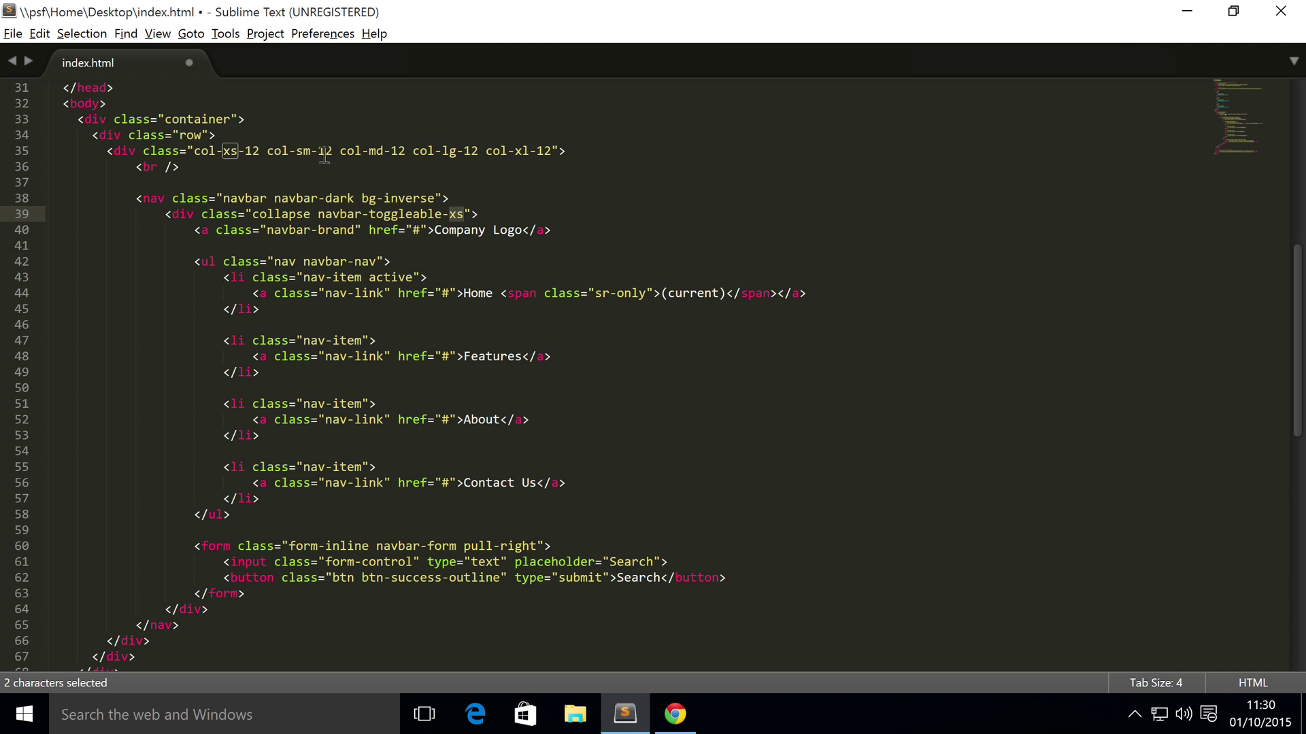
drag(227, 151, 521, 150)
click(485, 152)
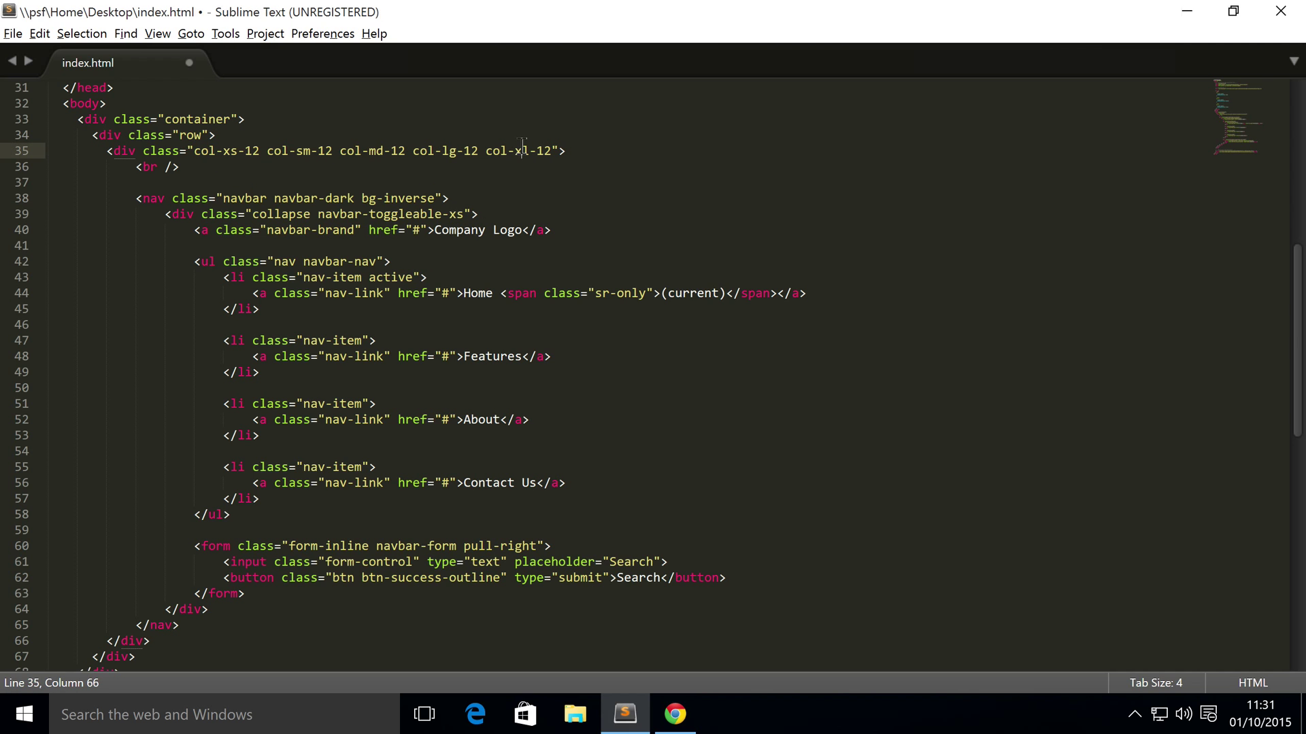
click(440, 150)
click(465, 217)
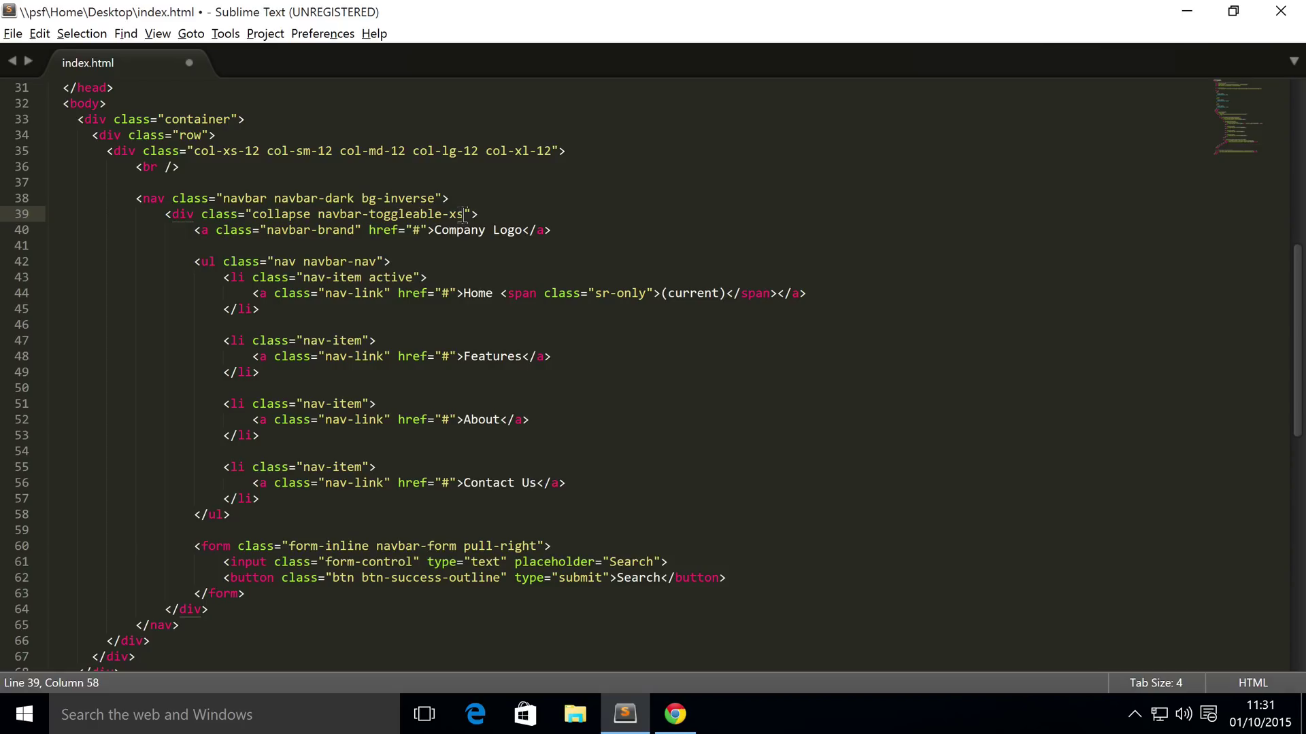
text(id="Collapse)
text(Navbar)
- Add id="CollapseNavbar" to the wrapper div and highlight the new id value
double_click(551, 214)
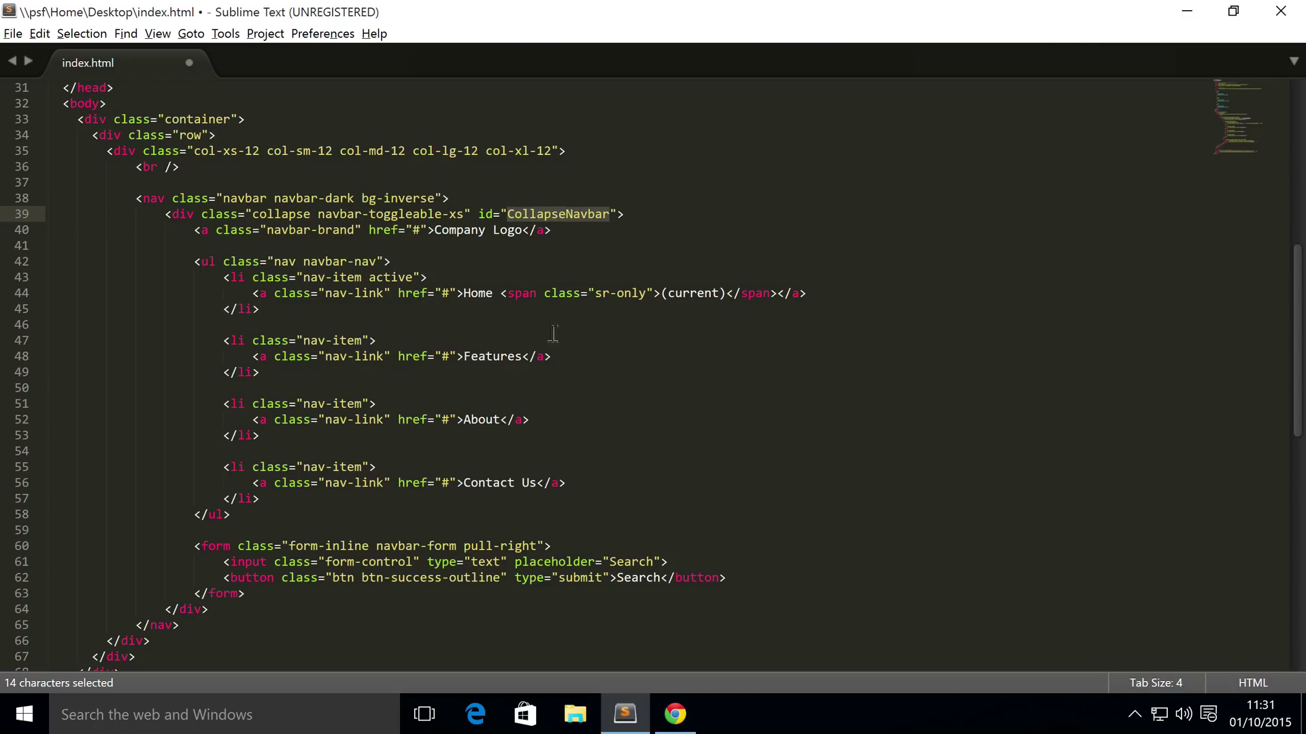
- Insert a button element below the nav opening tag holding the &#9776; hamburger icon, properly indented
click(491, 203)
key(Return)
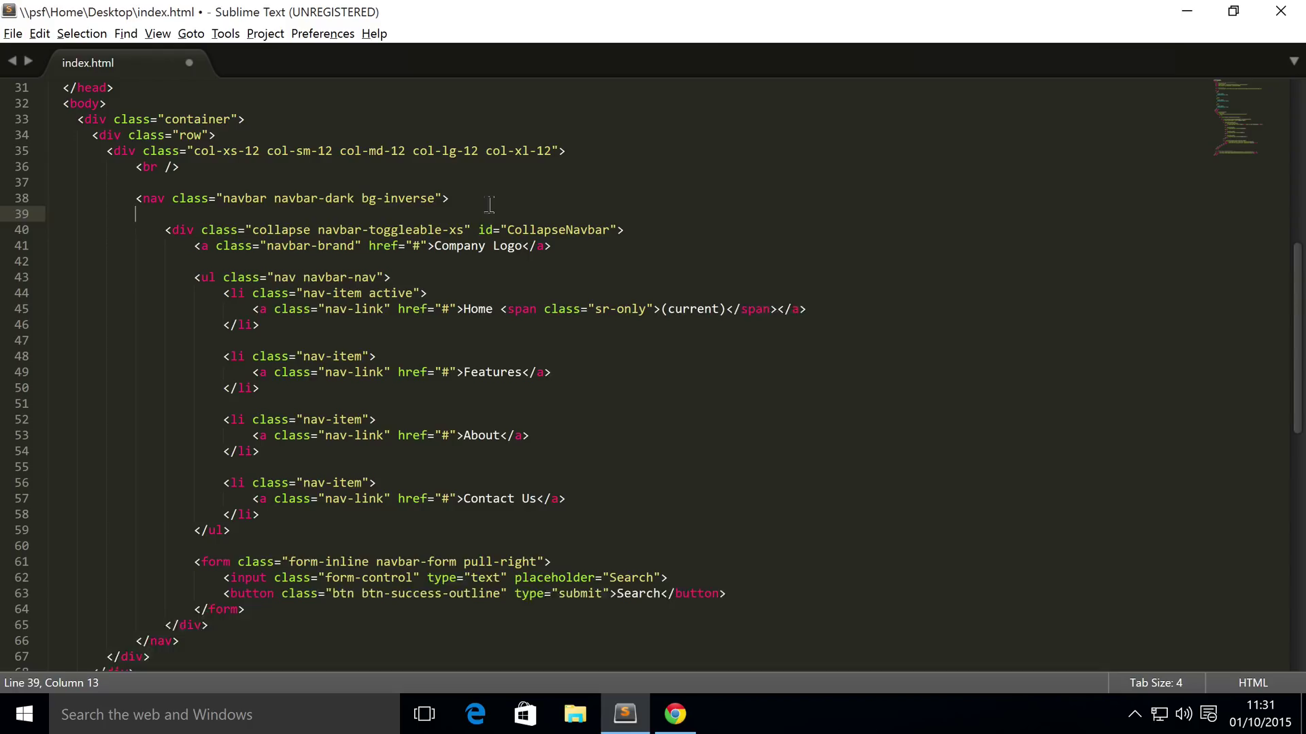
key(Return)
key(Up)
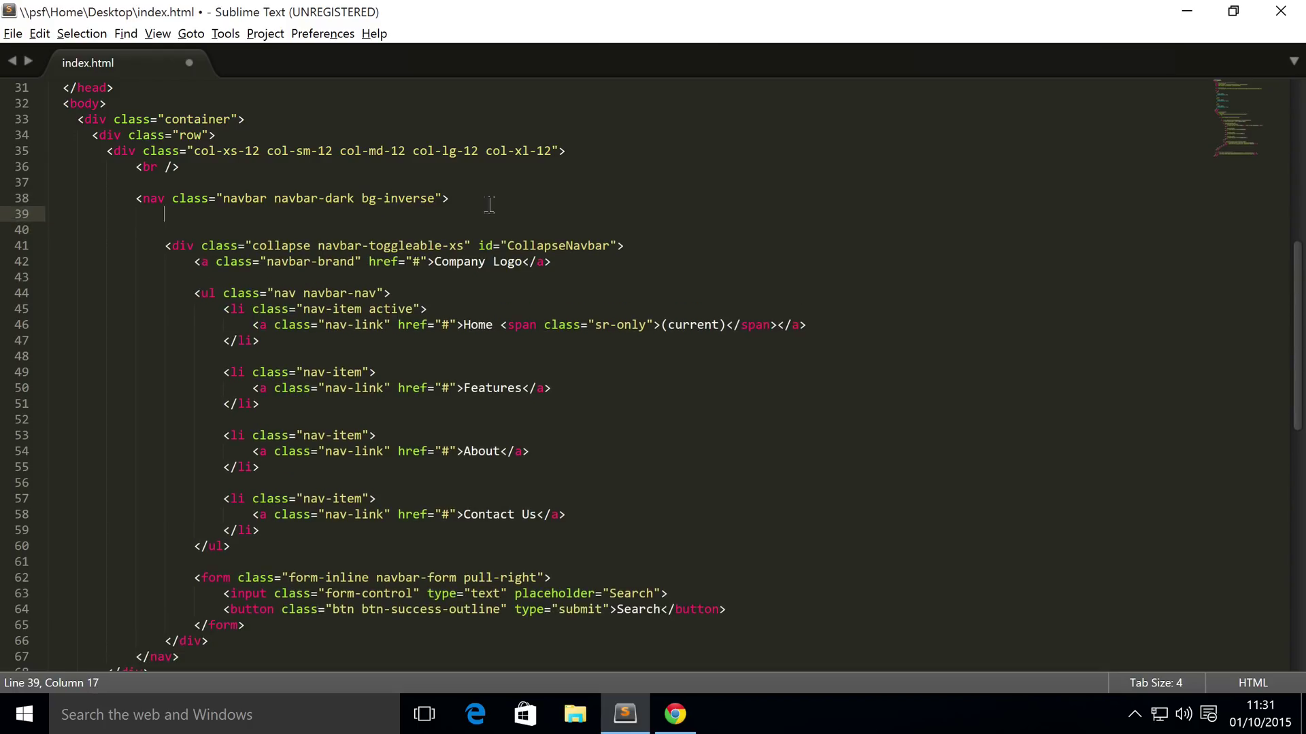
text(<button)
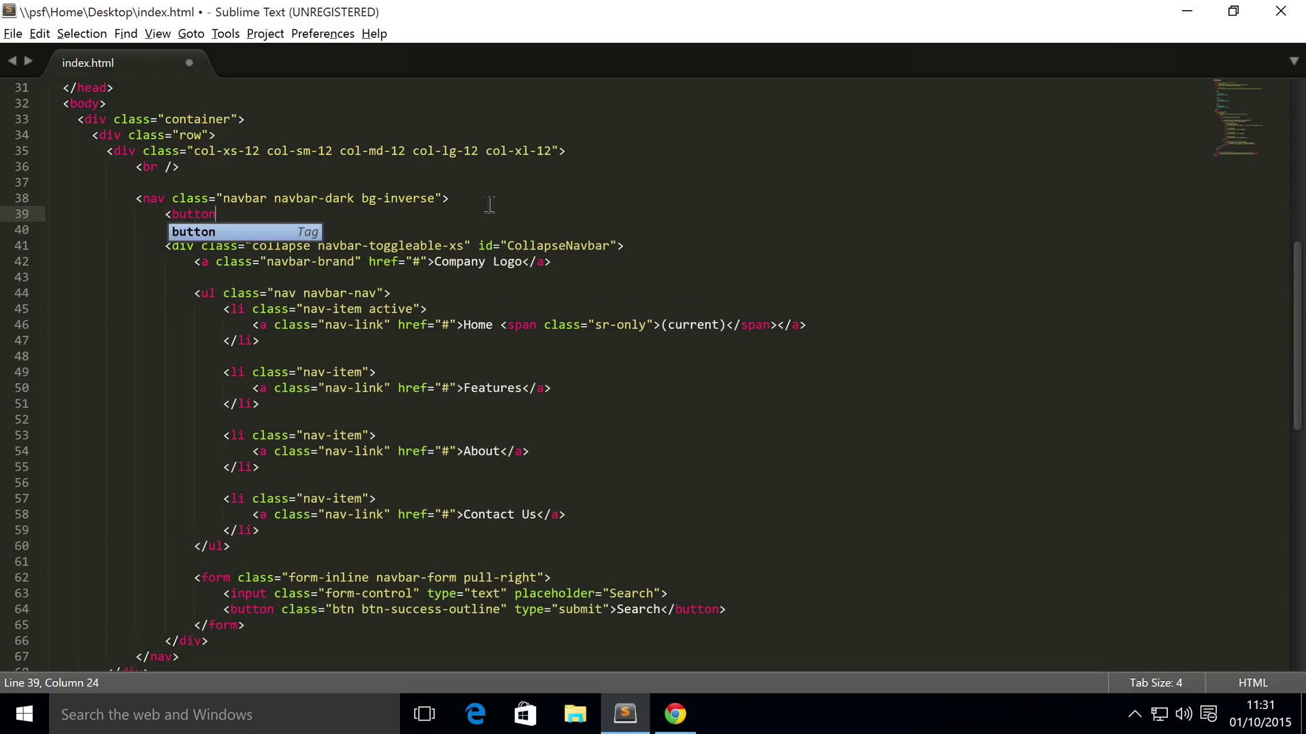
text(>)
key(Return)
key(Return)
text(</)
key(Up)
key(Tab)
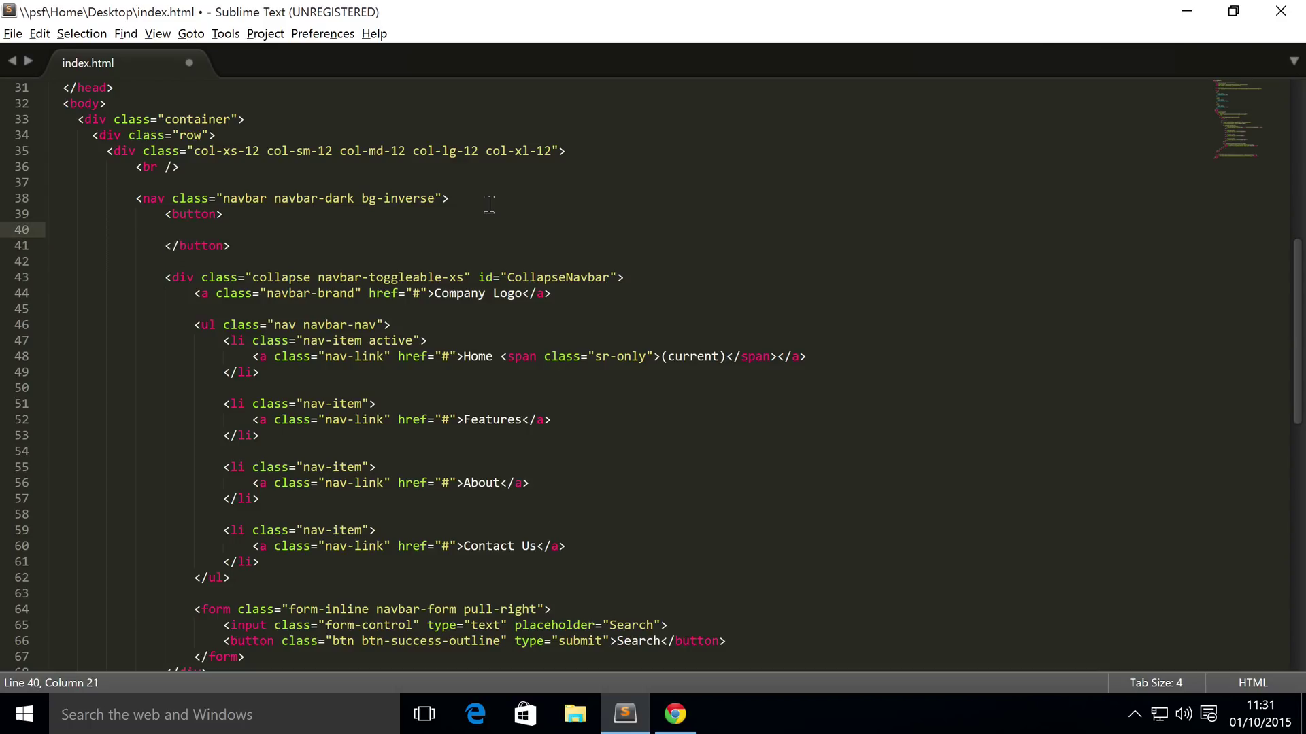
key(BackSpace)
text(&)
text(#)
text(9776;)
click(165, 229)
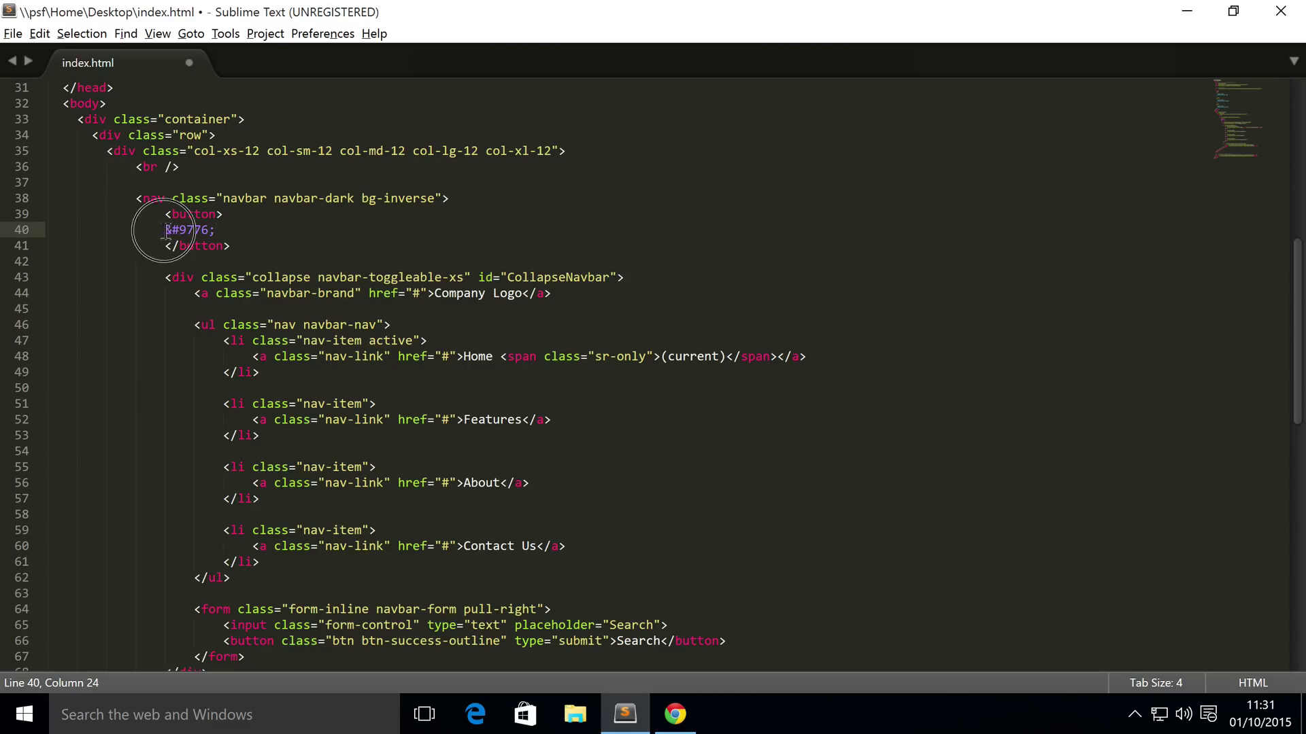
key(Tab)
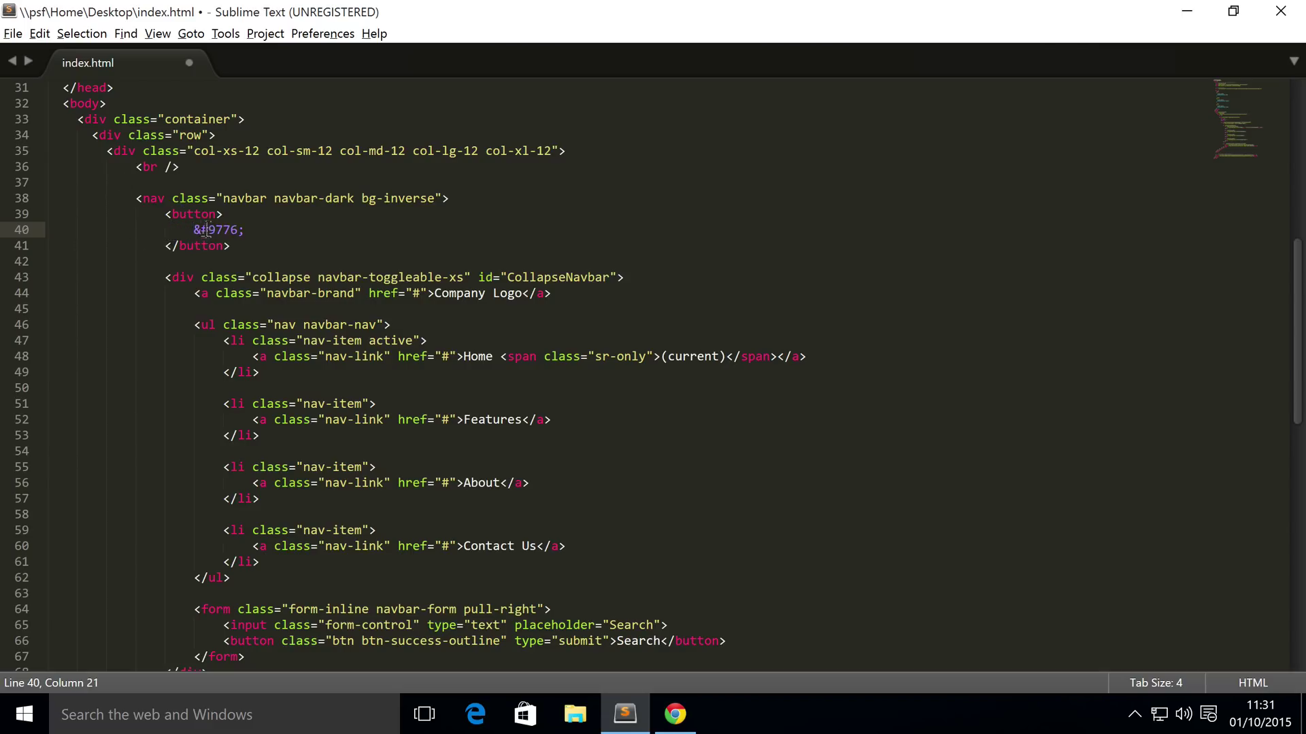
- Give the button class="navbar-toggler hidden-sm-up" and highlight the sm breakpoint
click(246, 217)
key(Left)
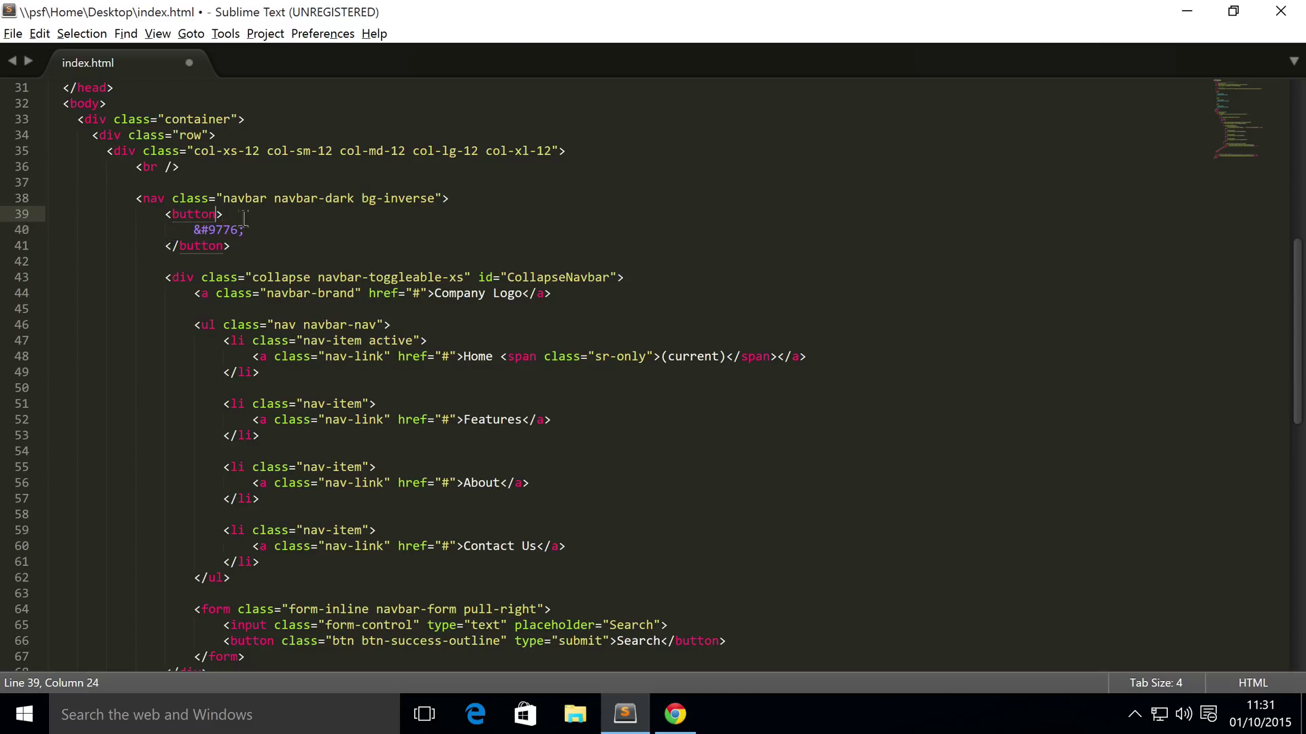
text(class)
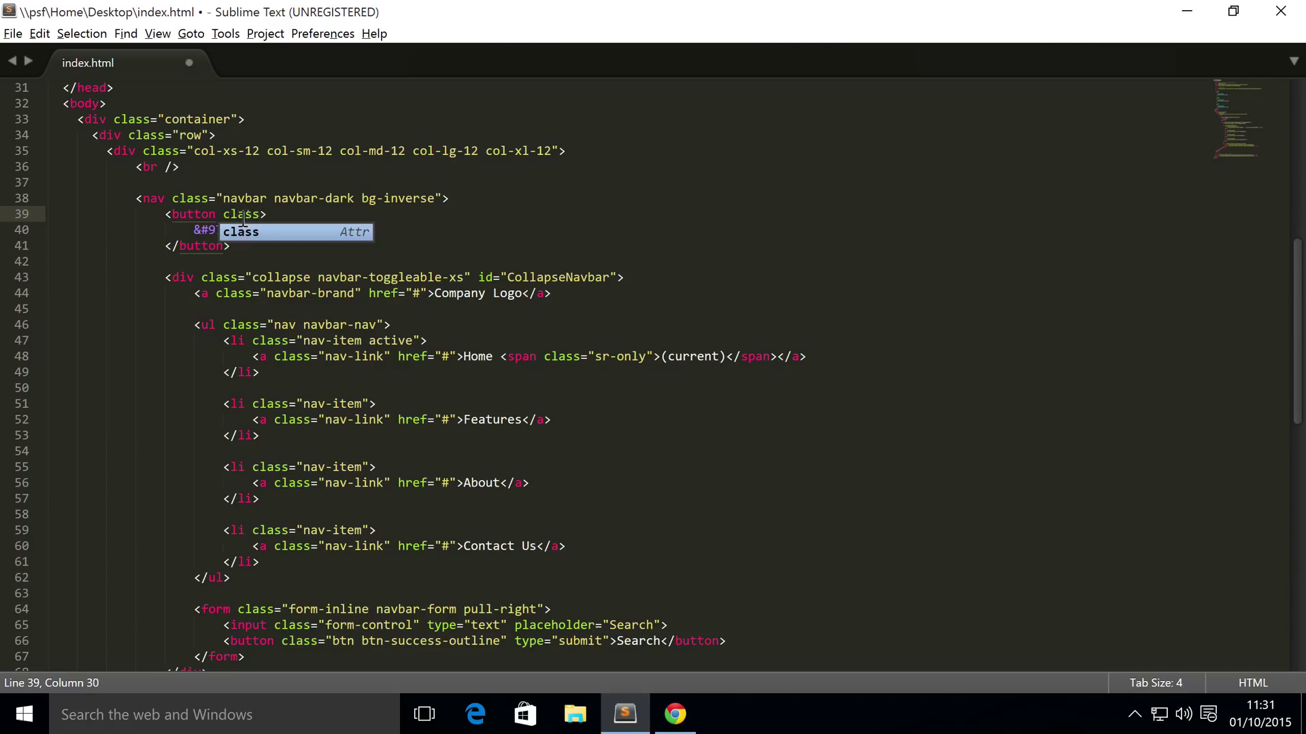
text(="navbar-toggl)
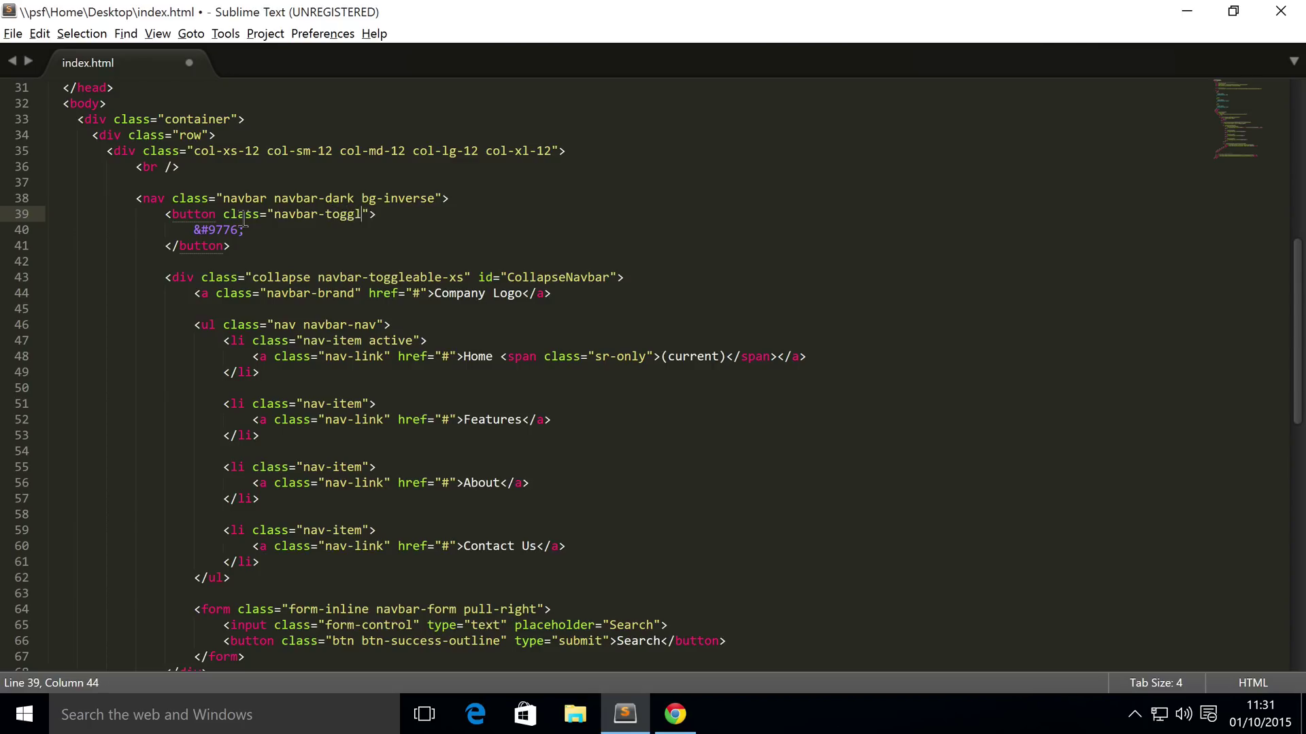
text(er)
text( hidden-sm-)
text(up)
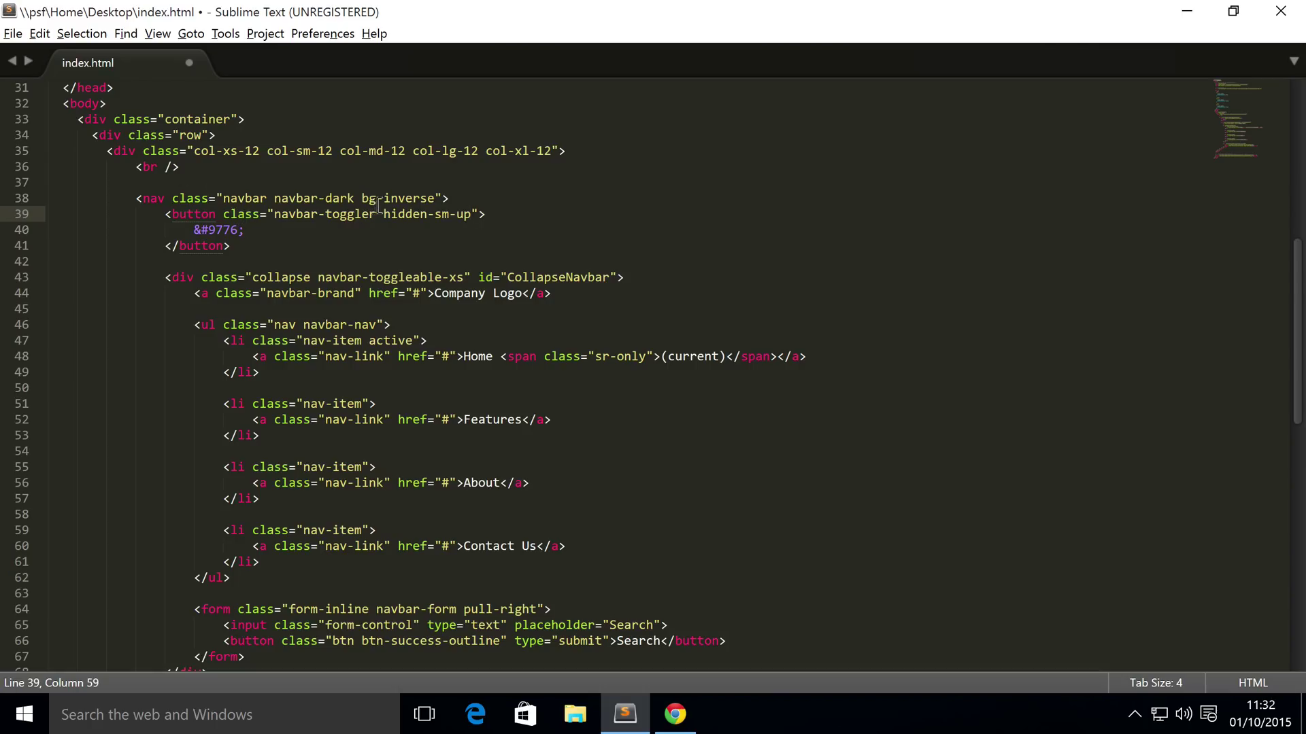
drag(383, 214, 472, 217)
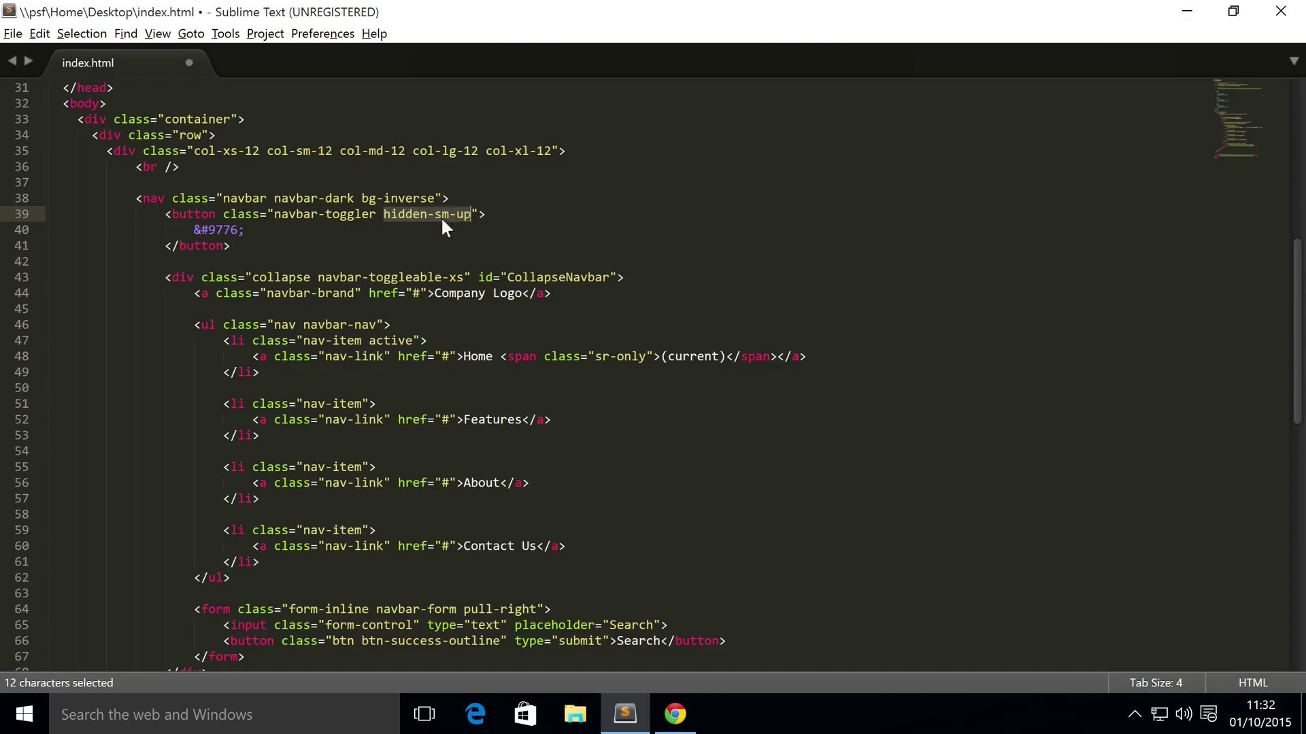
click(441, 216)
double_click(441, 217)
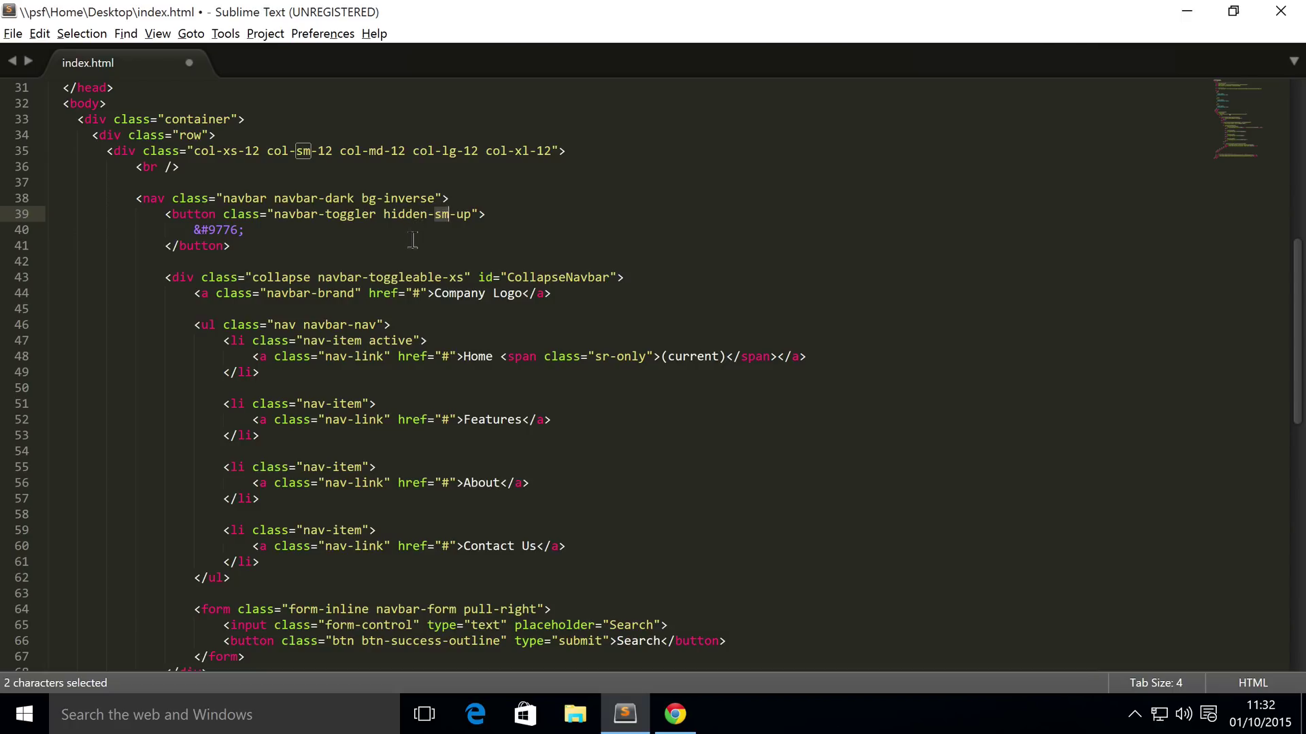
double_click(454, 277)
drag(166, 276, 325, 624)
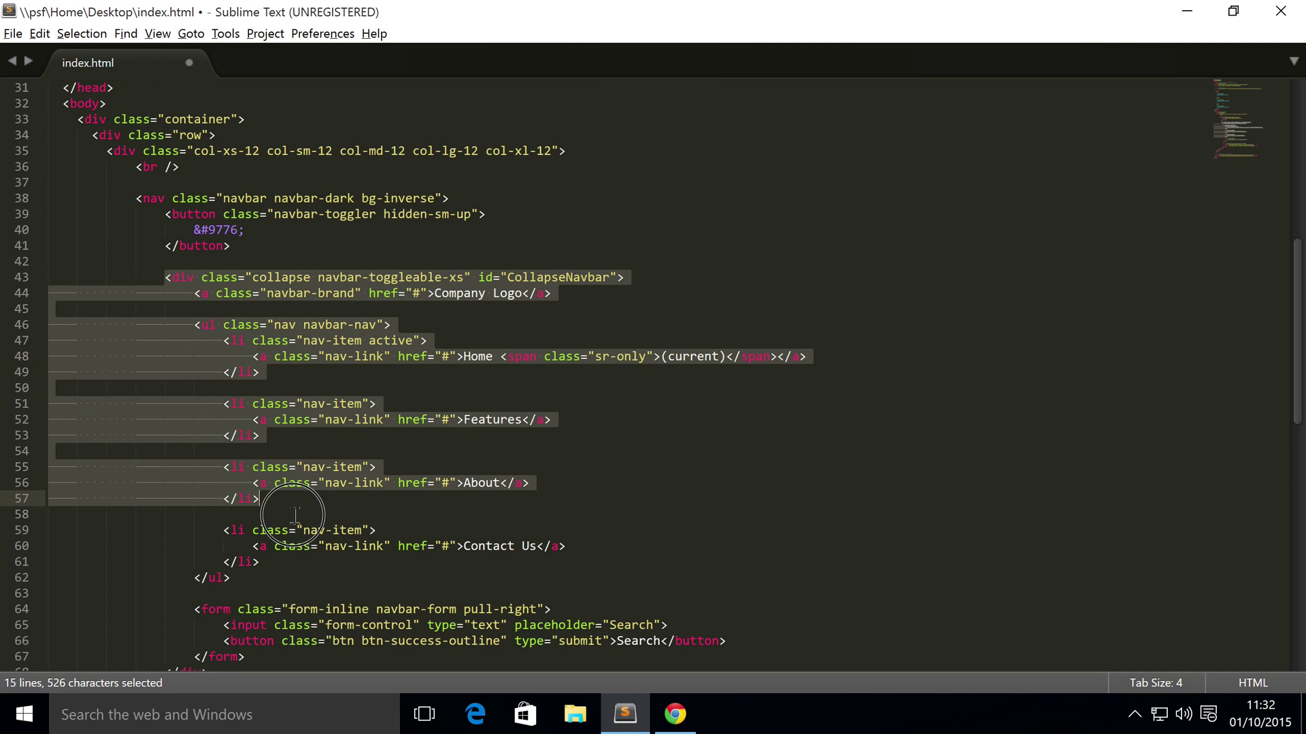
click(325, 624)
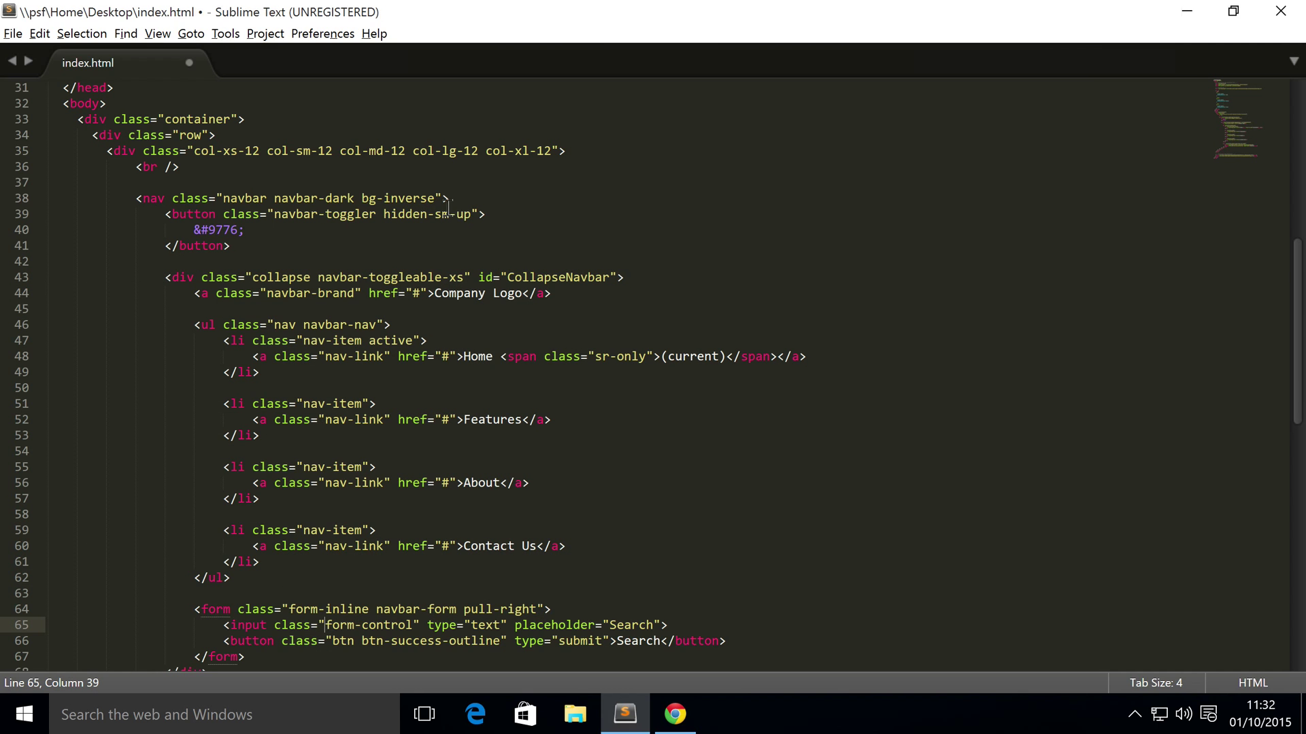
click(472, 214)
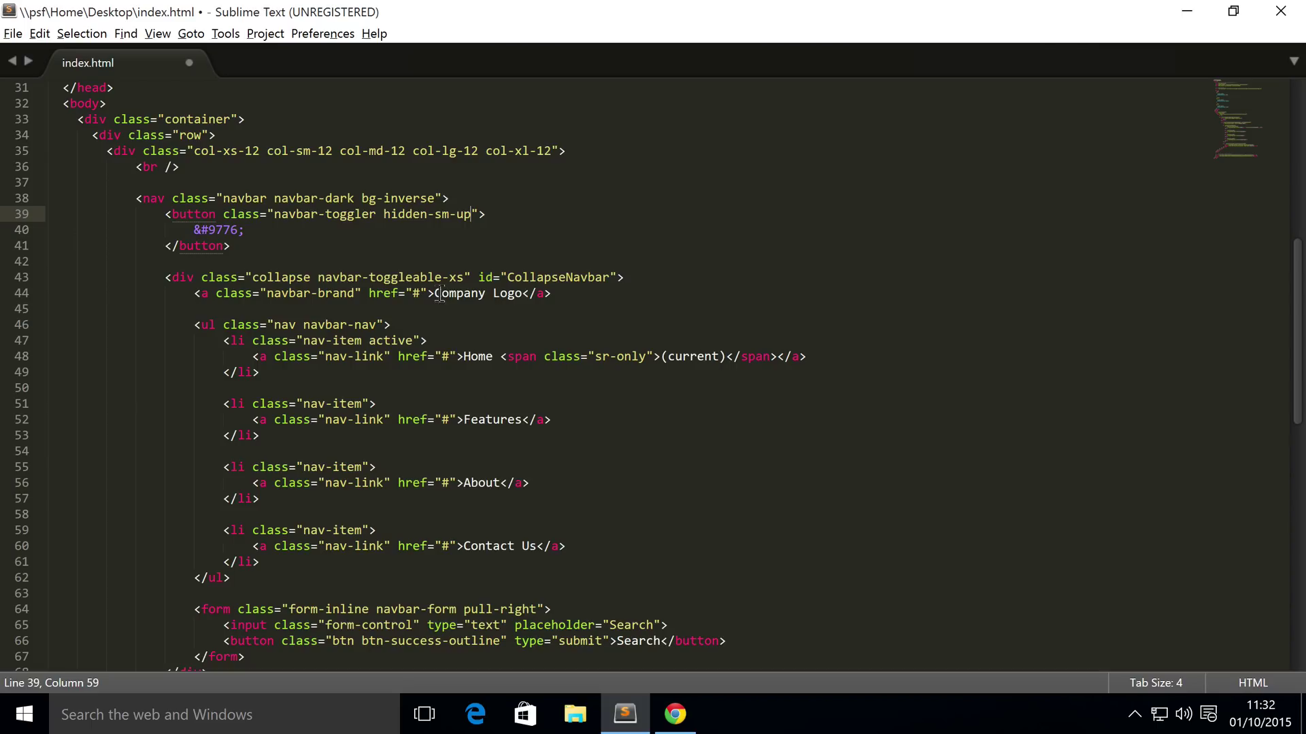
- Add type="button" data-toggle="collapse" data-target="#" to the toggler, then select the CollapseNavbar id
click(472, 213)
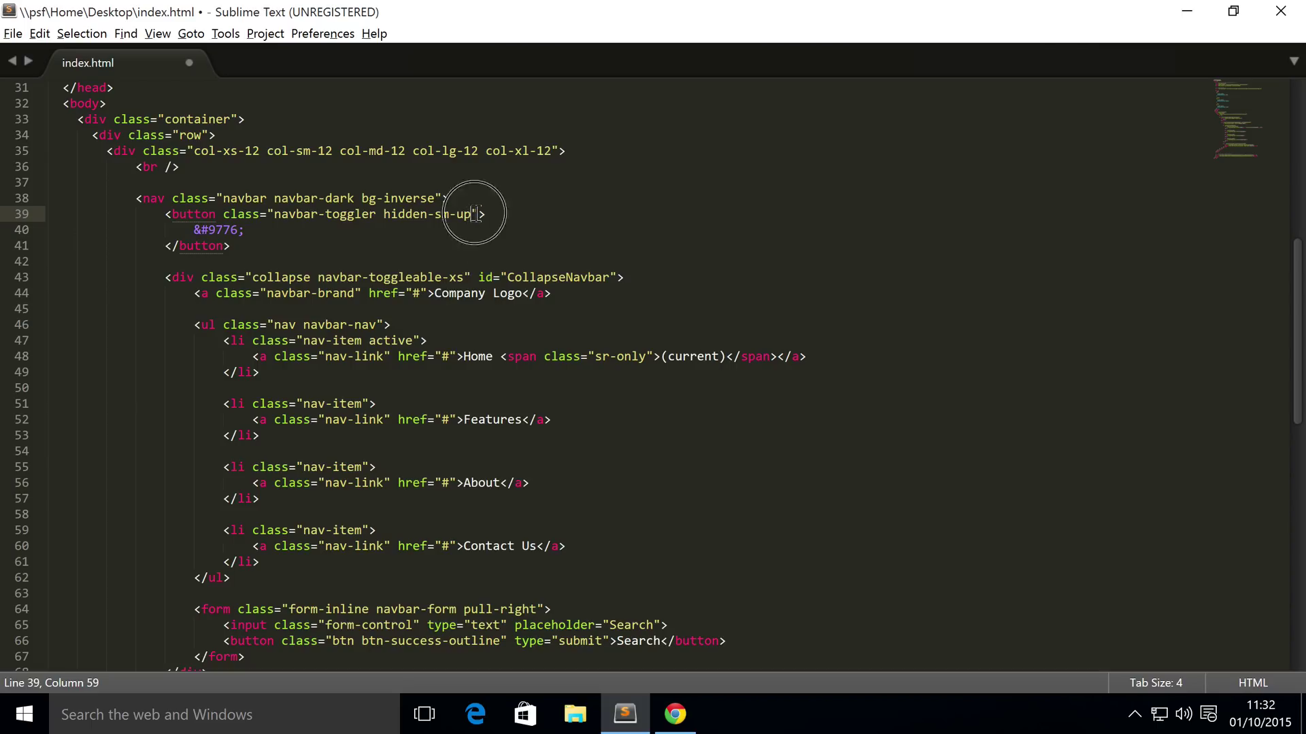
key(Right)
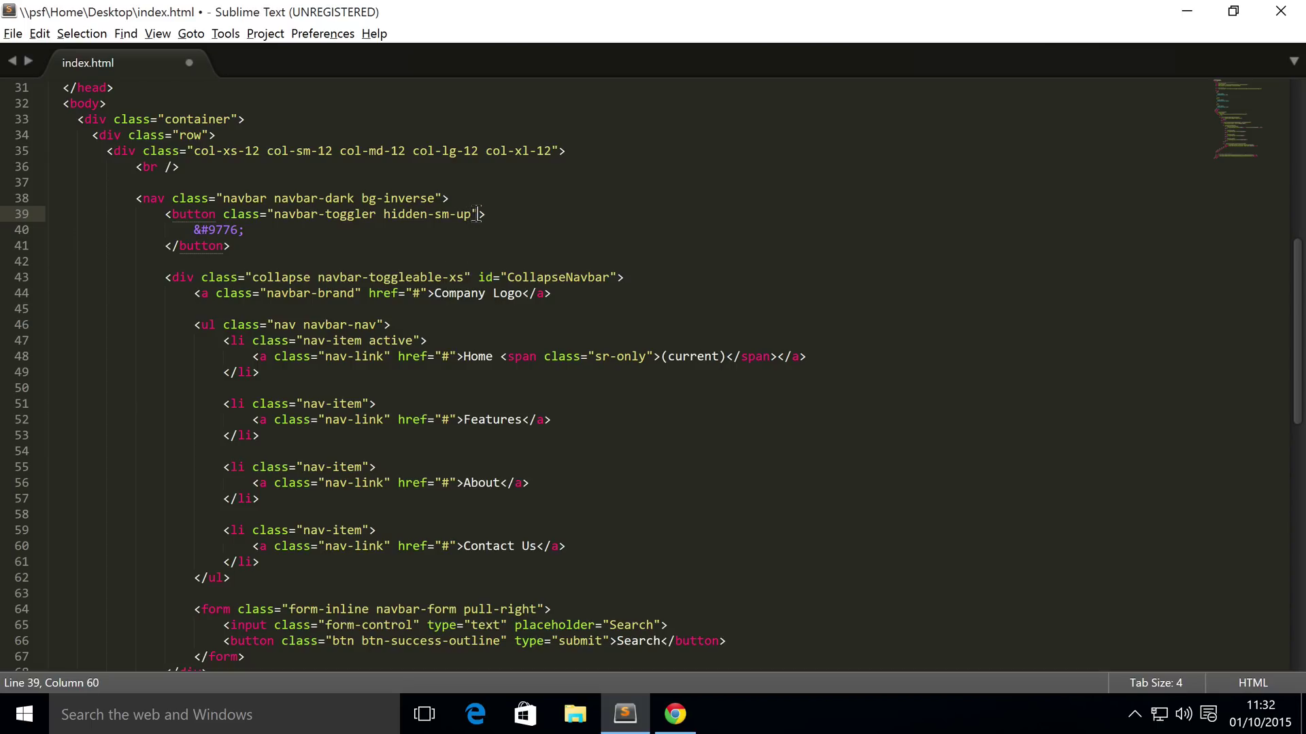
text(type=")
text(button)
key(Right)
text(data-toggl)
text(e="co)
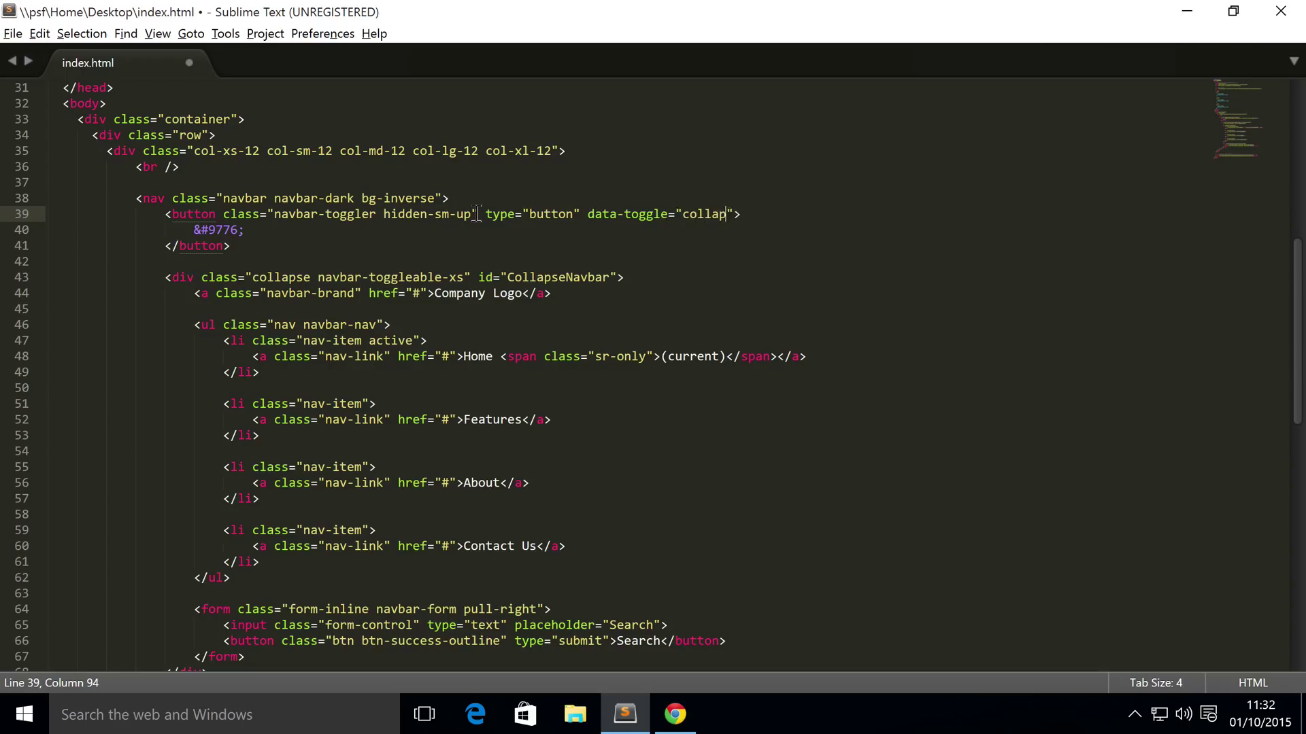
text(se")
text( data)
text(-target)
text(=")
text(#)
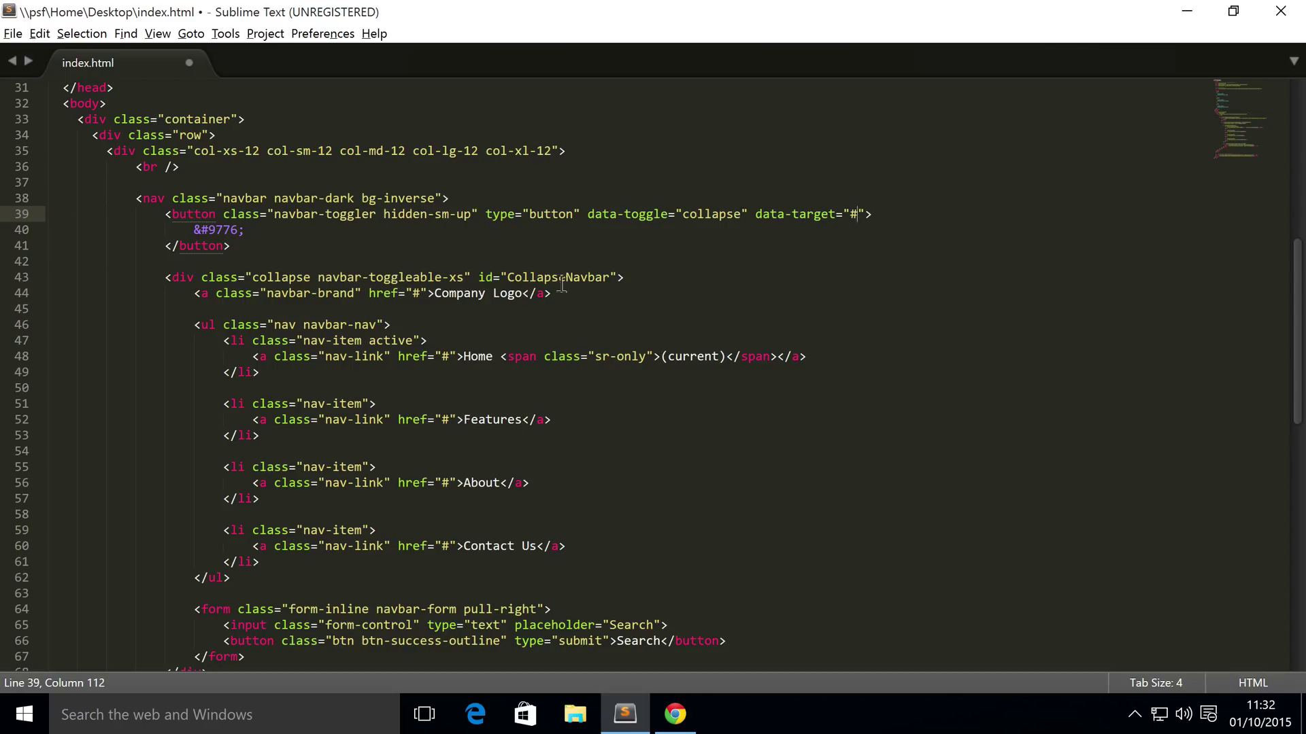
double_click(559, 278)
- Paste CollapseNavbar into data-target to read #CollapseNavbar, save index.html and switch to Chrome
key(ctrl+c)
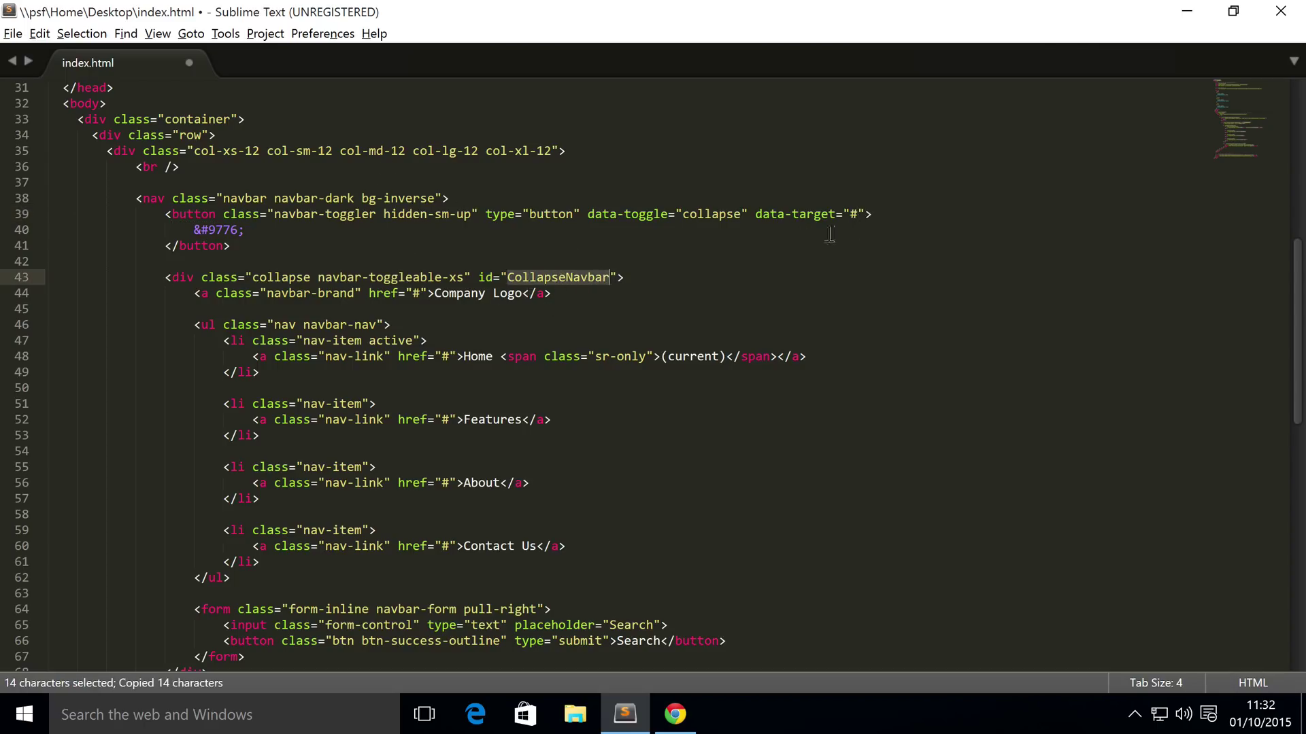
click(855, 215)
key(ctrl+v)
key(ctrl+s)
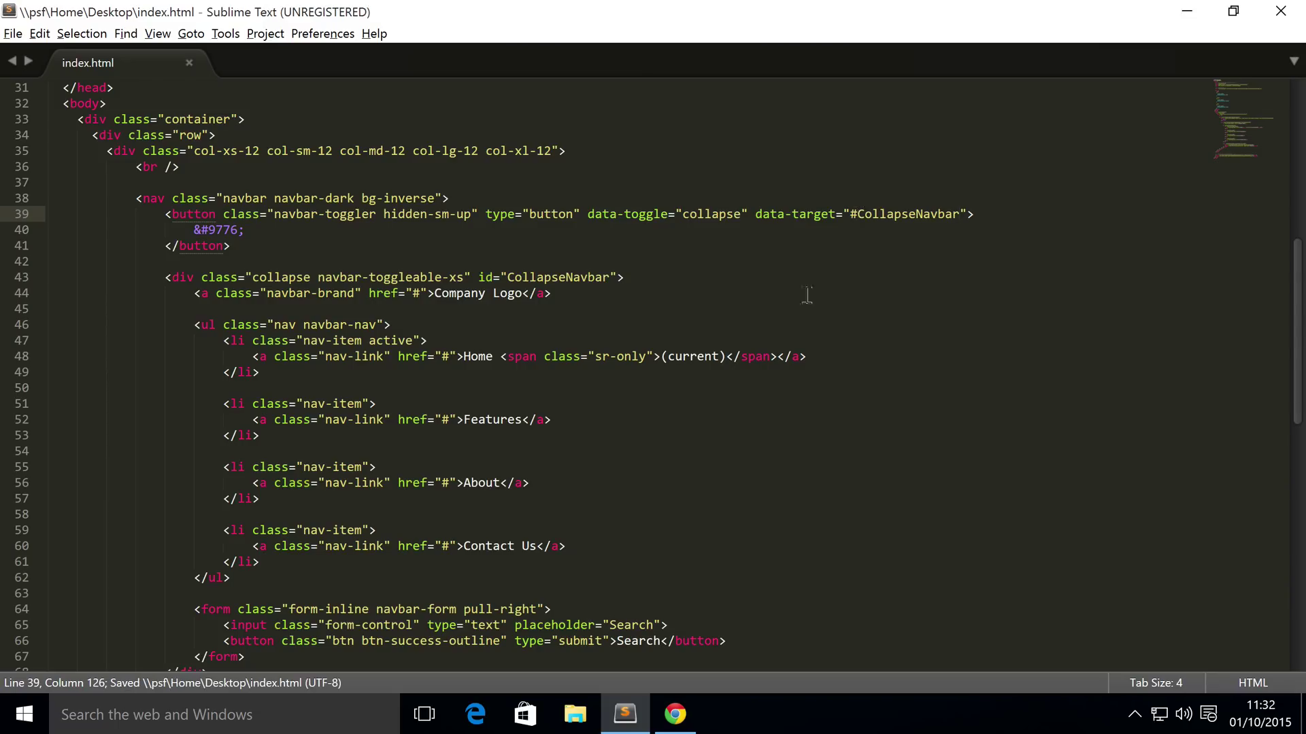
click(674, 713)
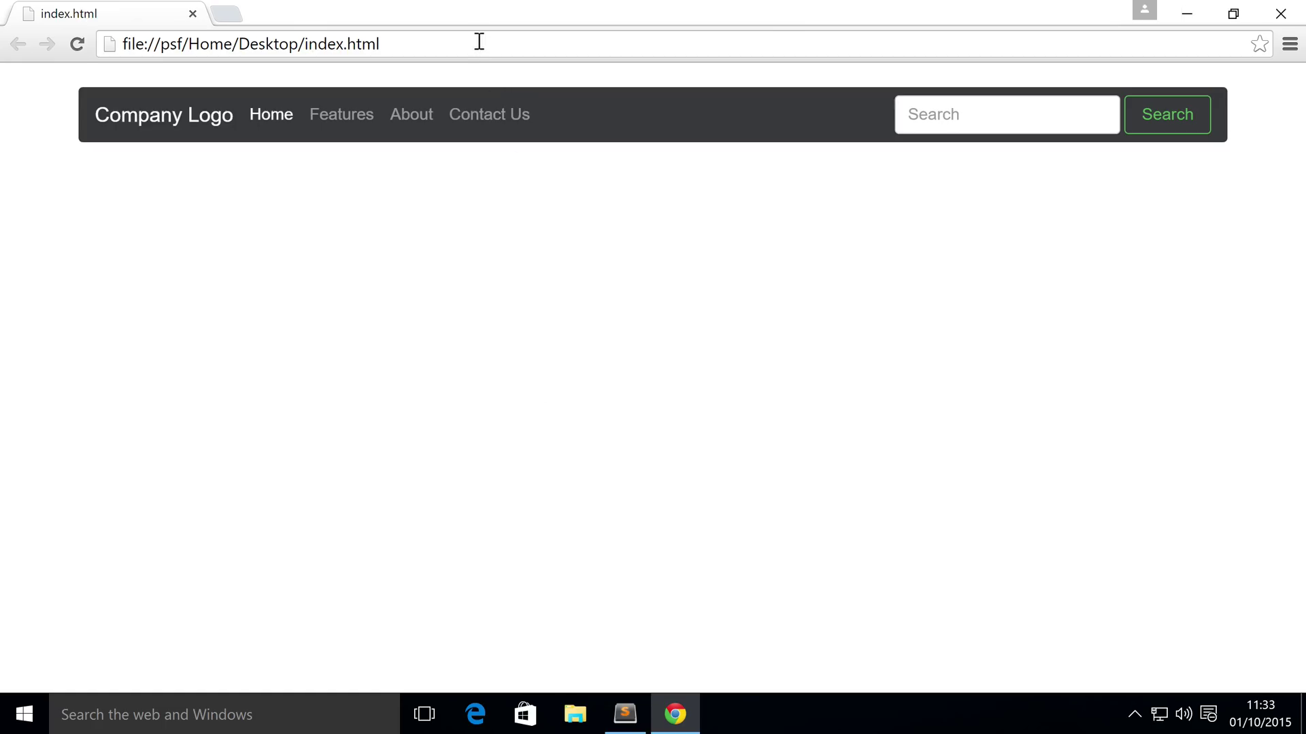
- Restore and narrow the Chrome window until the navbar collapses to the hamburger, then expand the menu
double_click(471, 21)
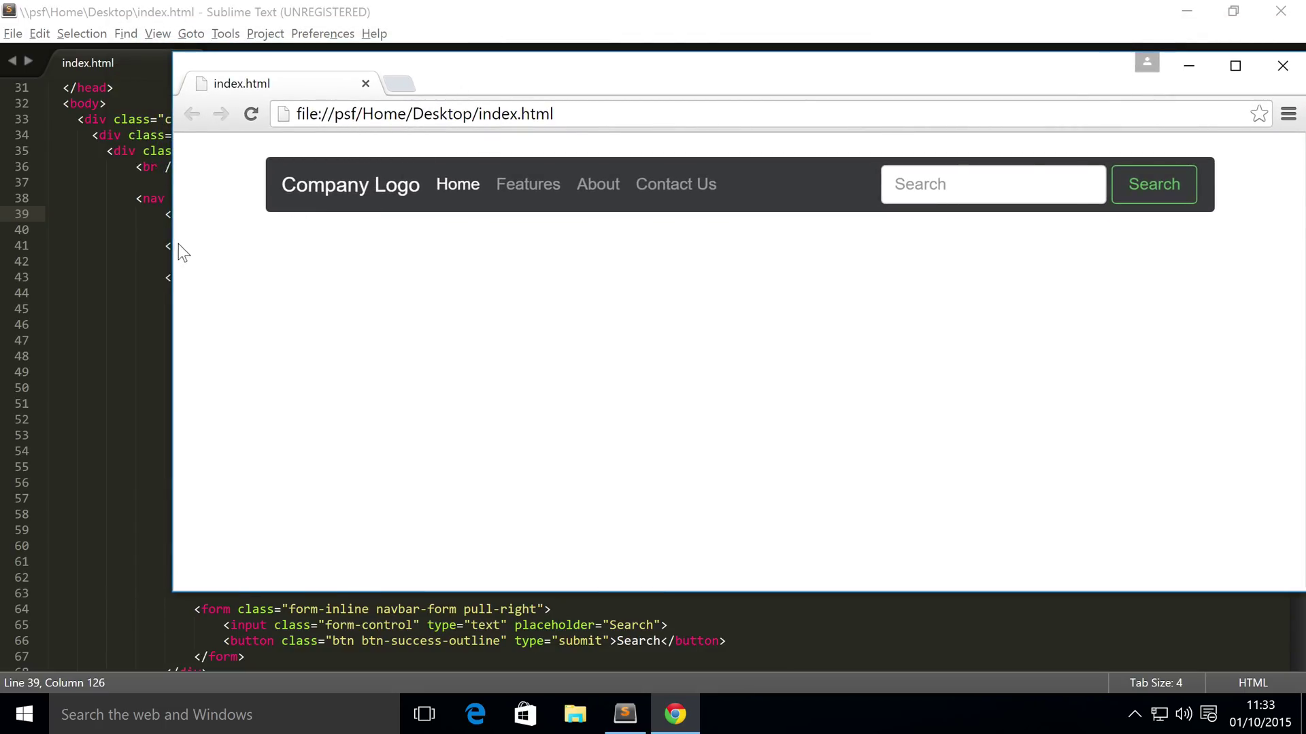
drag(173, 244, 793, 200)
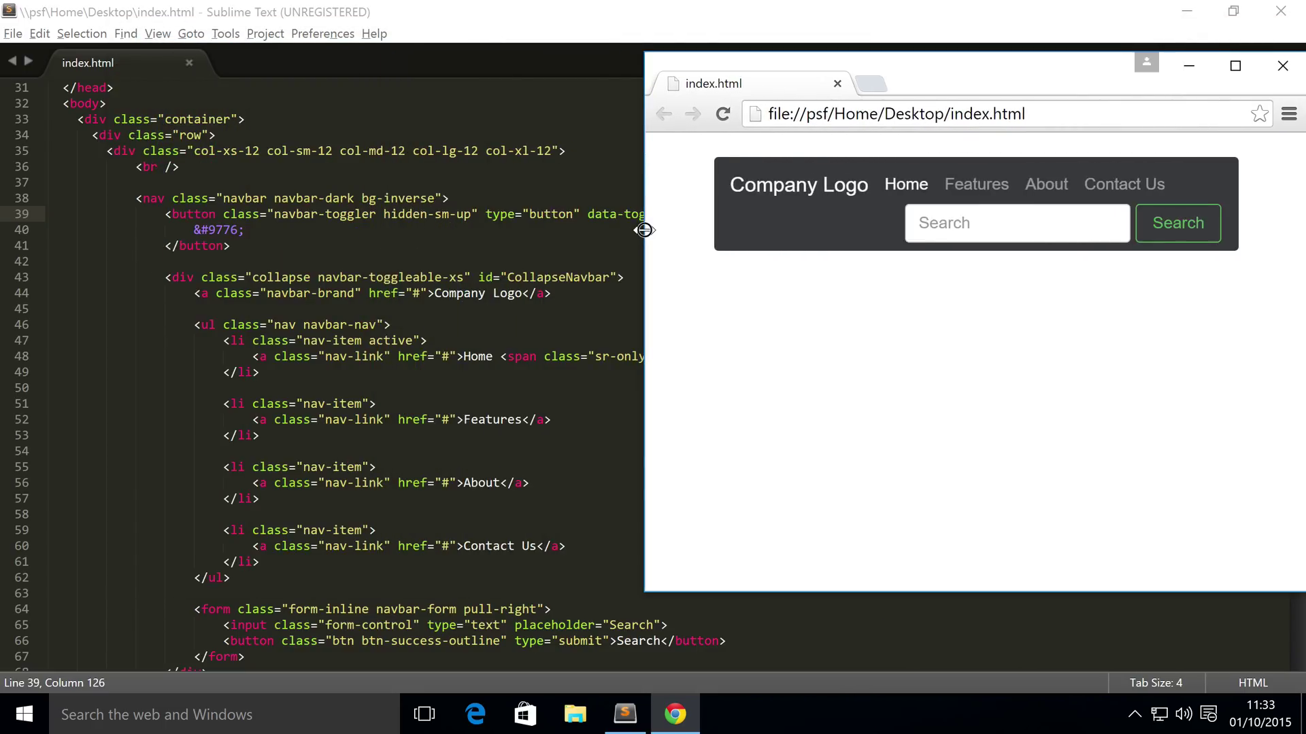
drag(792, 200, 856, 200)
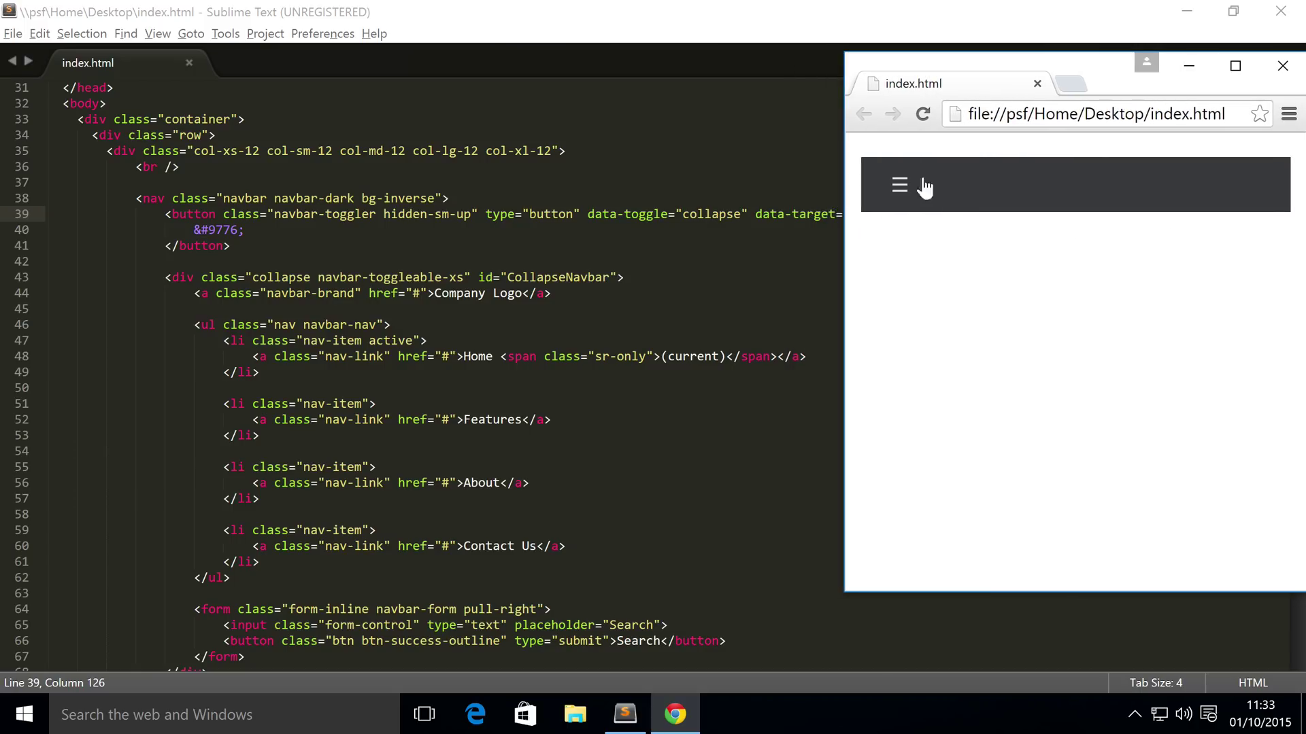
drag(978, 66, 685, 112)
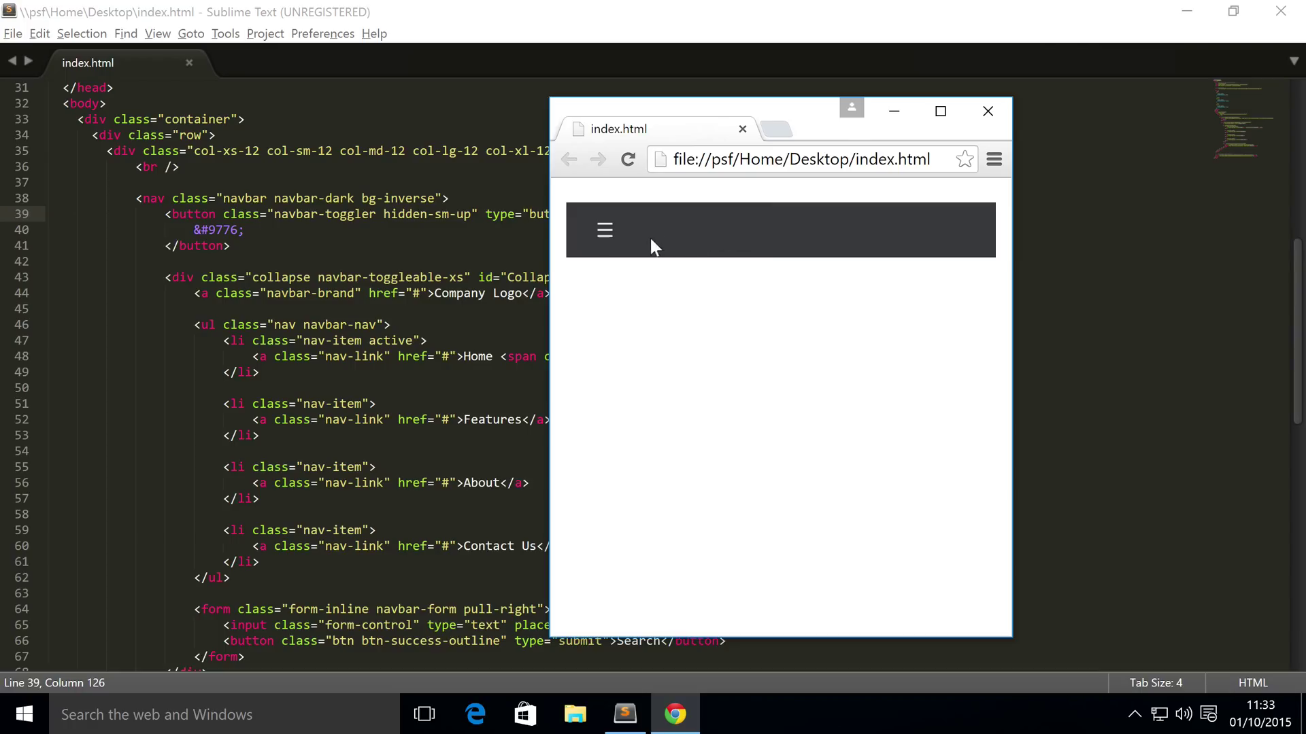
click(604, 237)
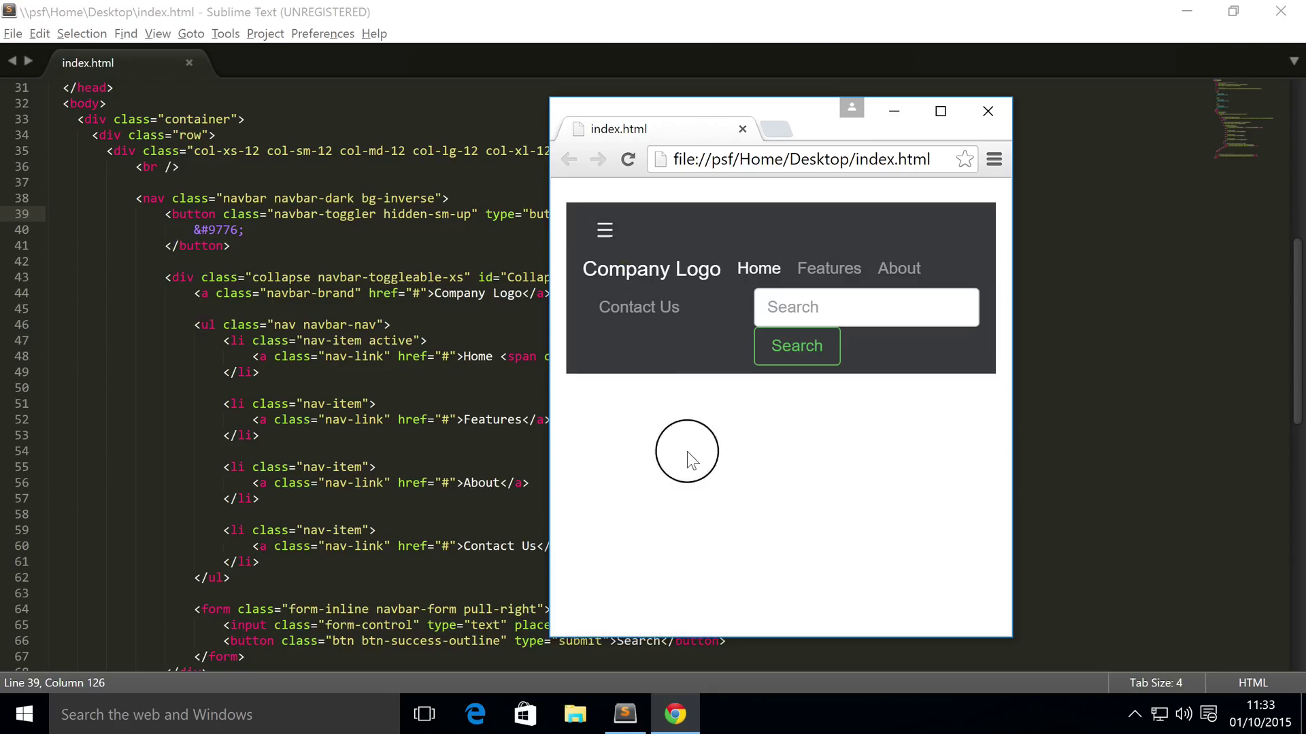
- Toggle the collapsed menu closed and open with the hamburger, leaving it expanded, then widen the window
click(609, 240)
click(609, 232)
click(603, 236)
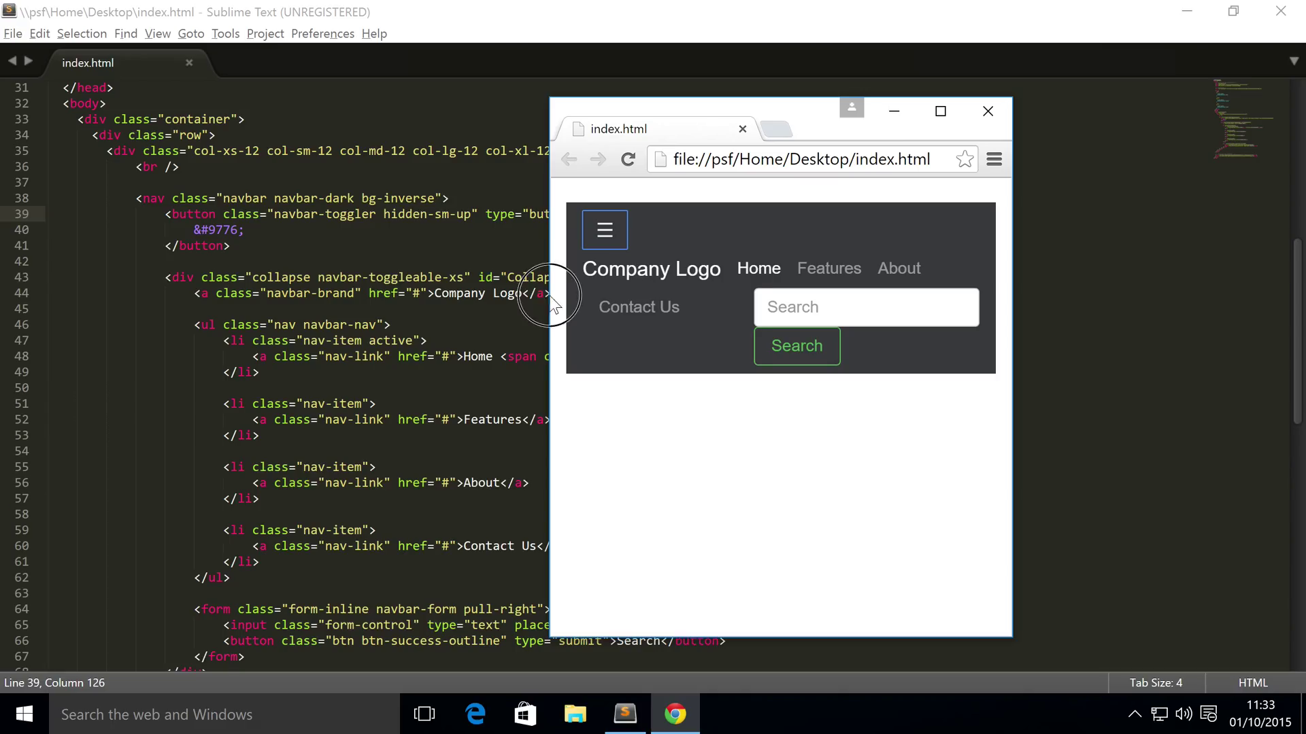
mouse_move(550, 300)
mouse_down()
mouse_move(115, 345)
mouse_move(677, 328)
mouse_up()
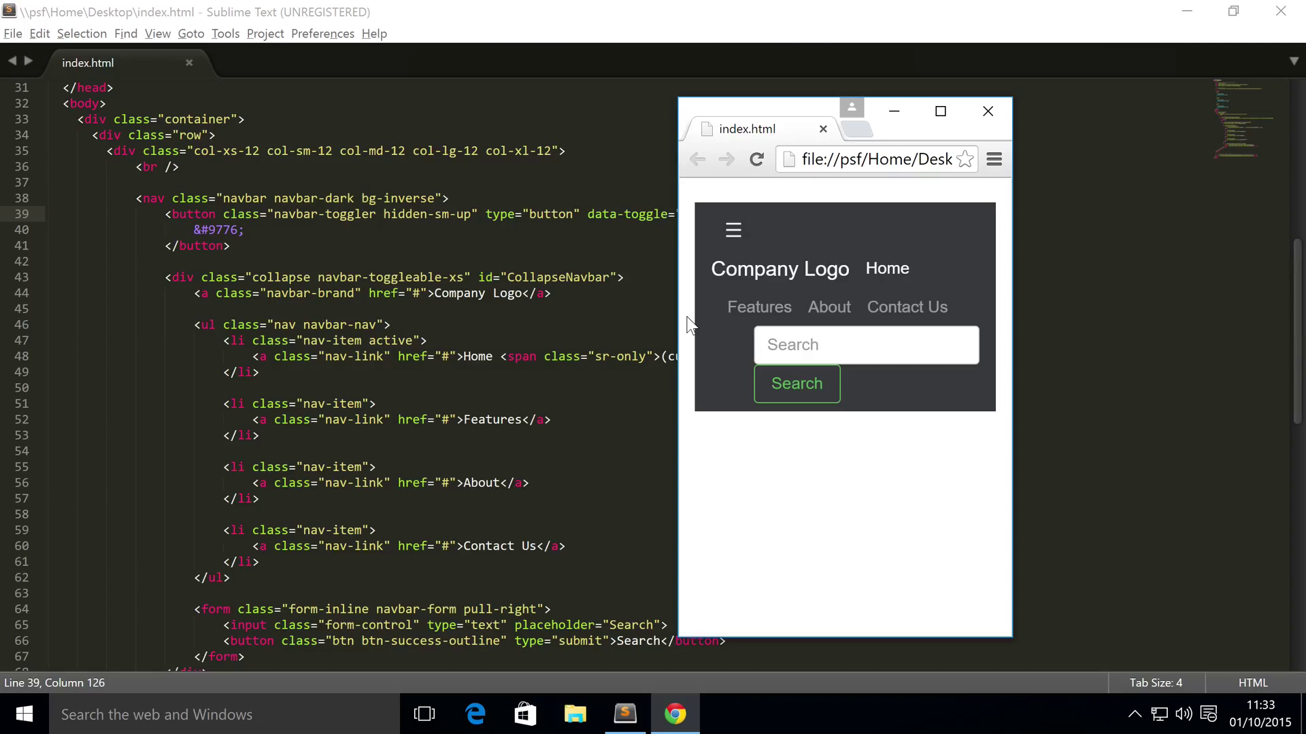
click(583, 313)
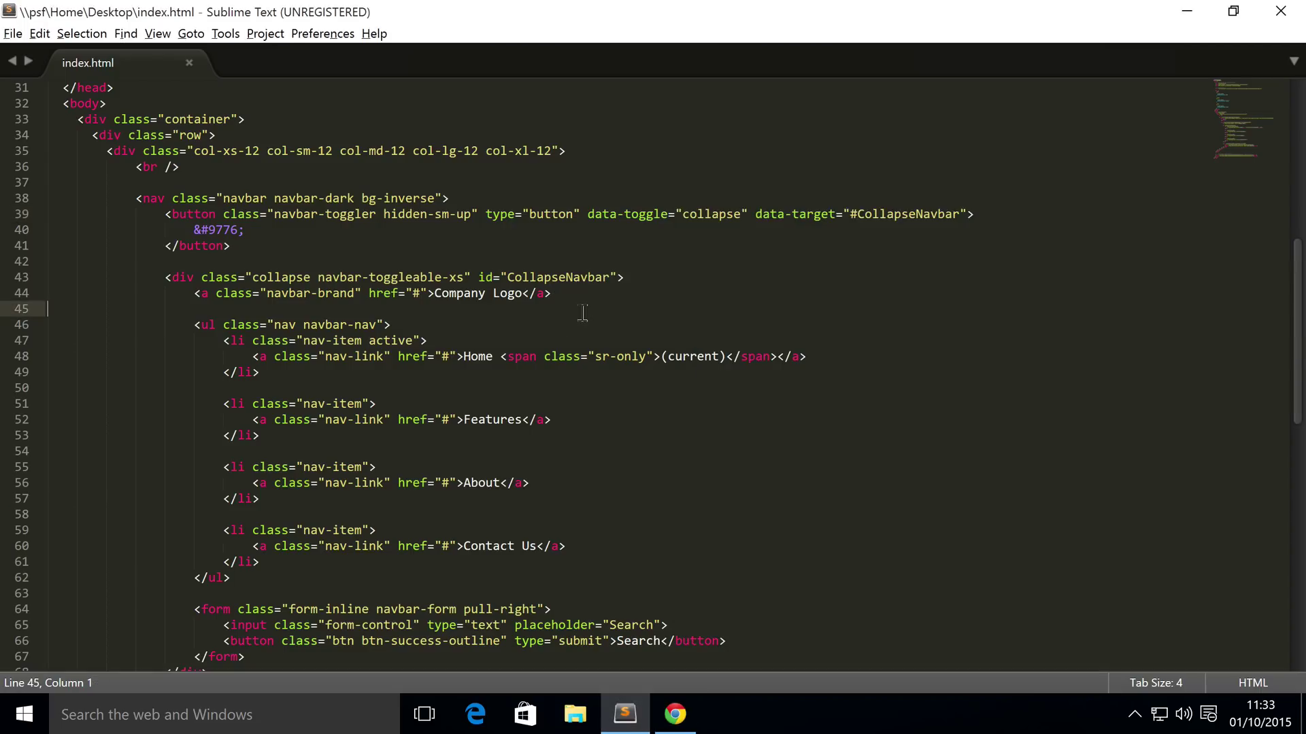